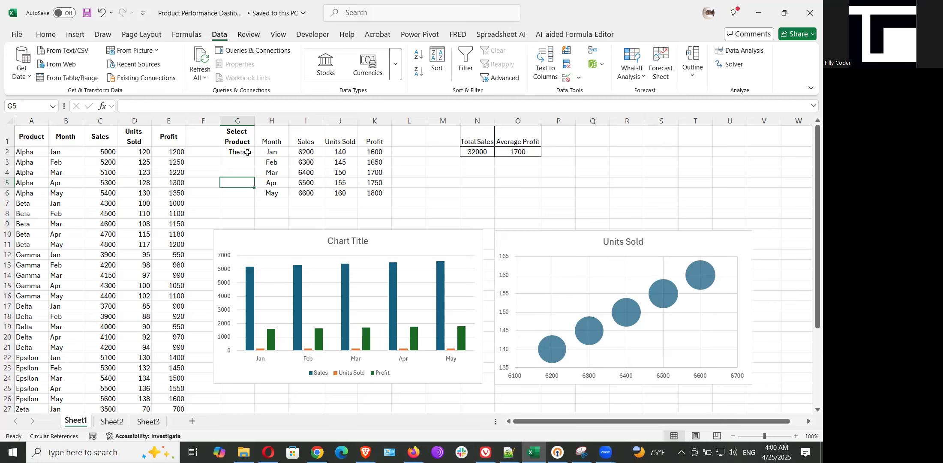
# - Choose Gamma as the selected product in cell G2 of Sheet1
pyautogui.click(260, 153)
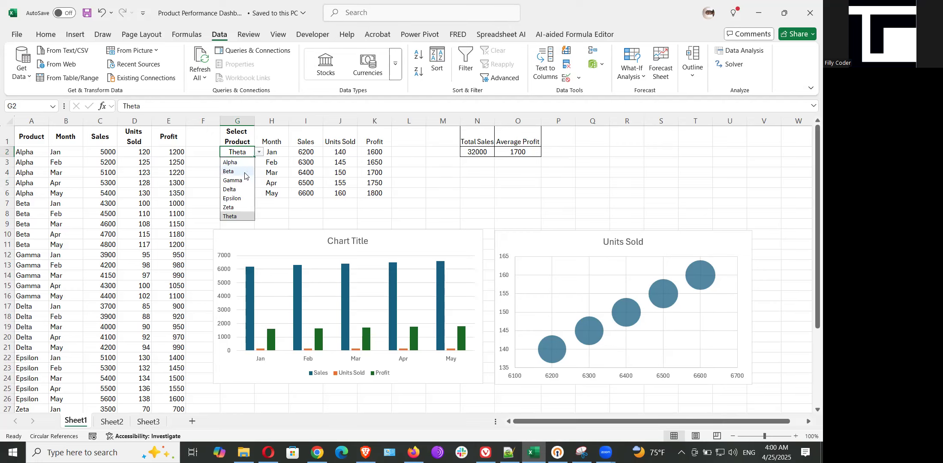
pyautogui.click(238, 180)
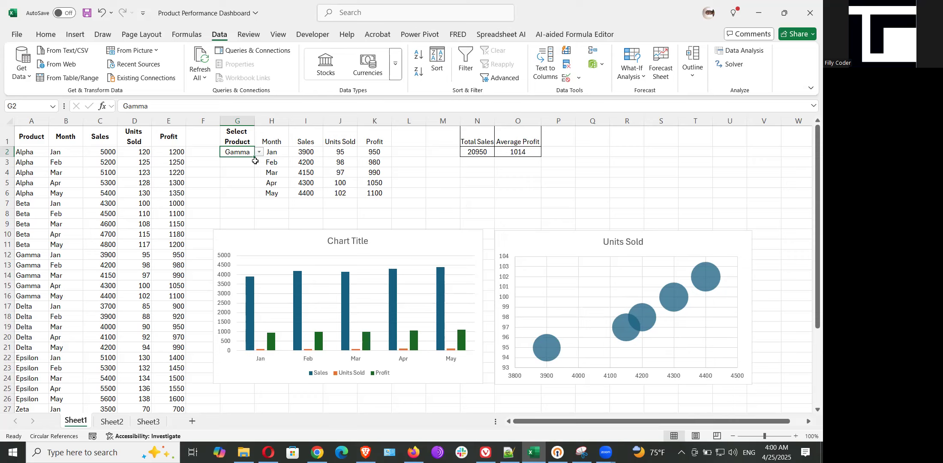
# - On Sheet2, add List data validation with an in-cell dropdown to cell G2, using A2:A36 as the source
pyautogui.click(111, 422)
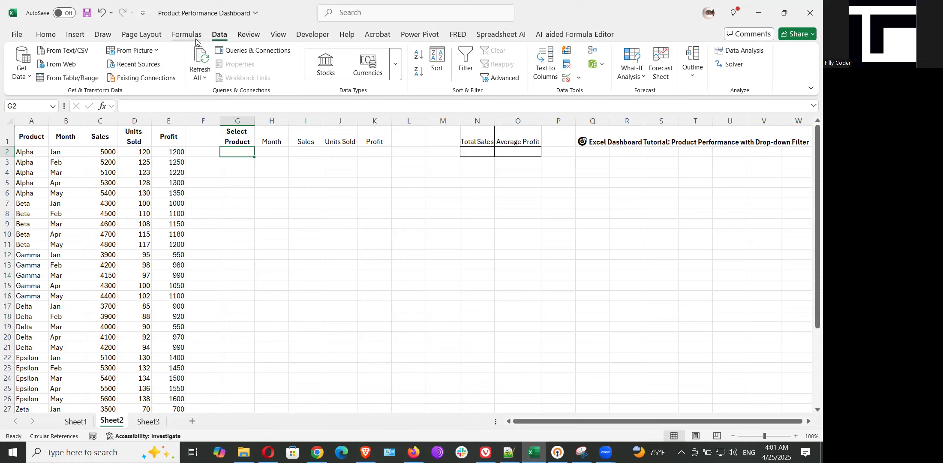
pyautogui.click(579, 77)
pyautogui.click(586, 93)
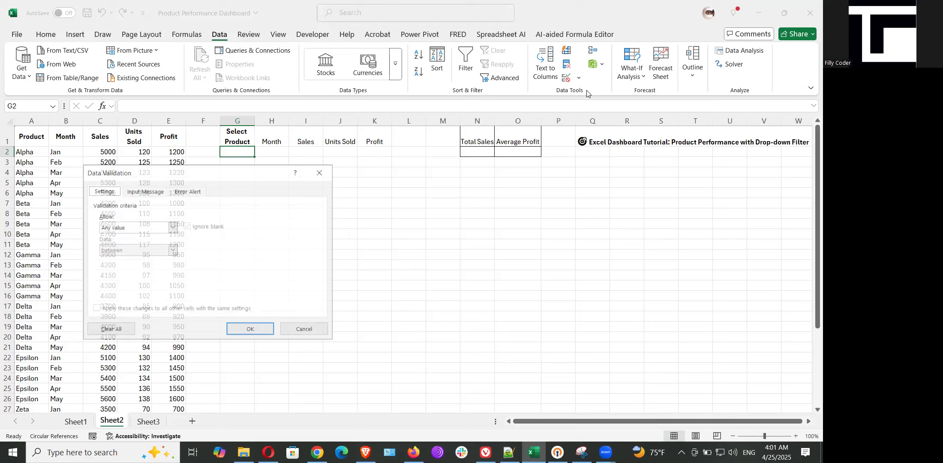
pyautogui.click(173, 227)
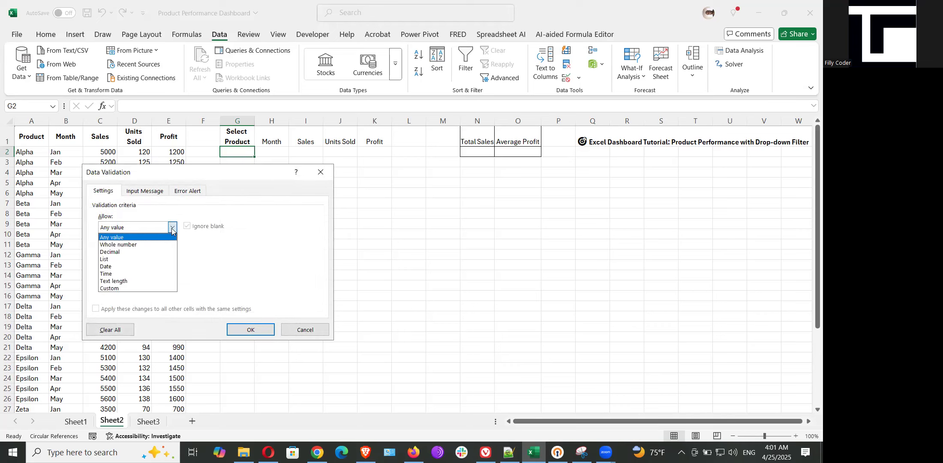
pyautogui.click(124, 258)
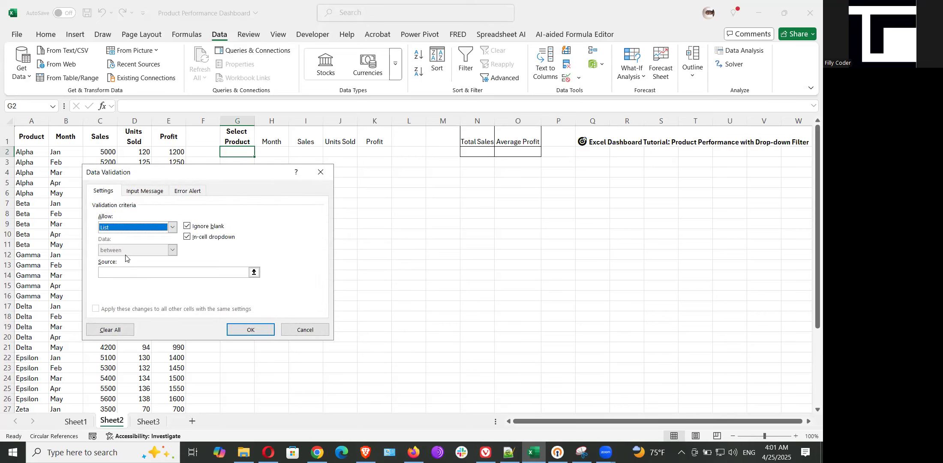
pyautogui.click(162, 271)
pyautogui.click(253, 273)
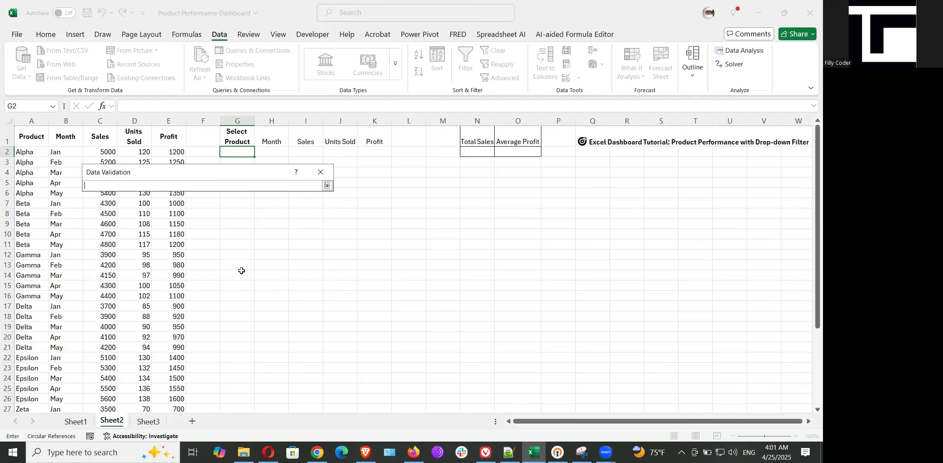
pyautogui.moveTo(25, 151); pyautogui.dragTo(18, 411)
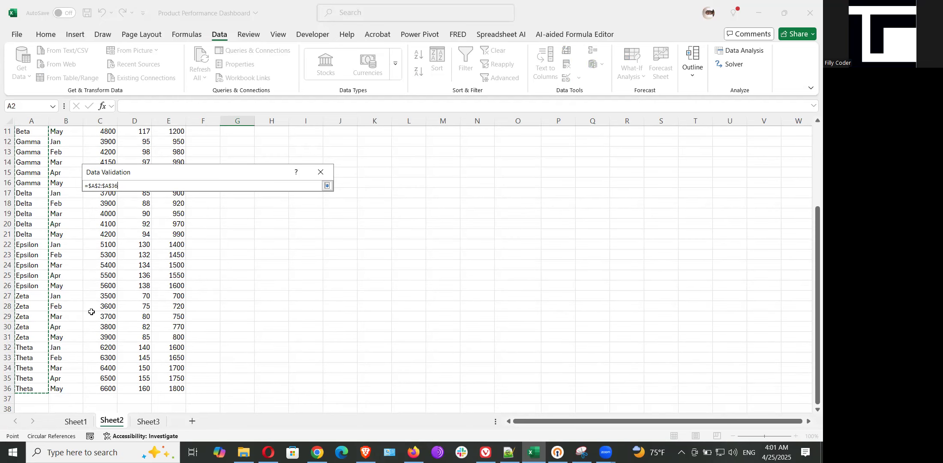
pyautogui.click(327, 185)
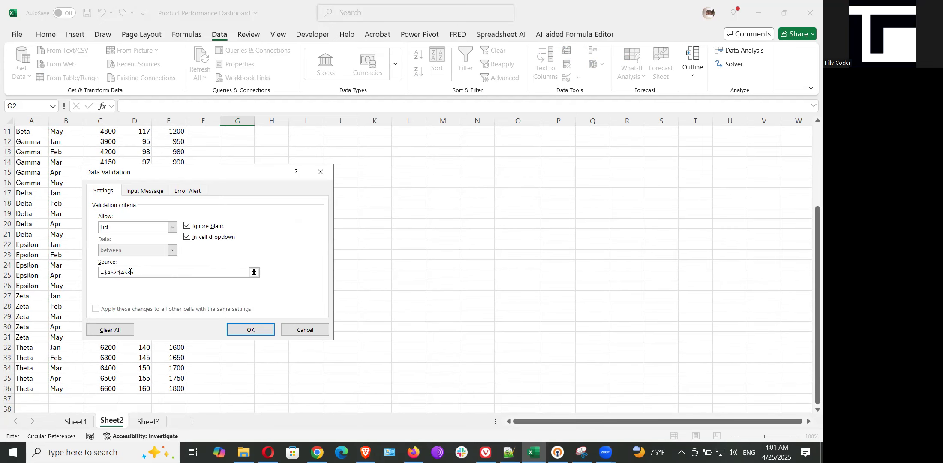
pyautogui.click(247, 330)
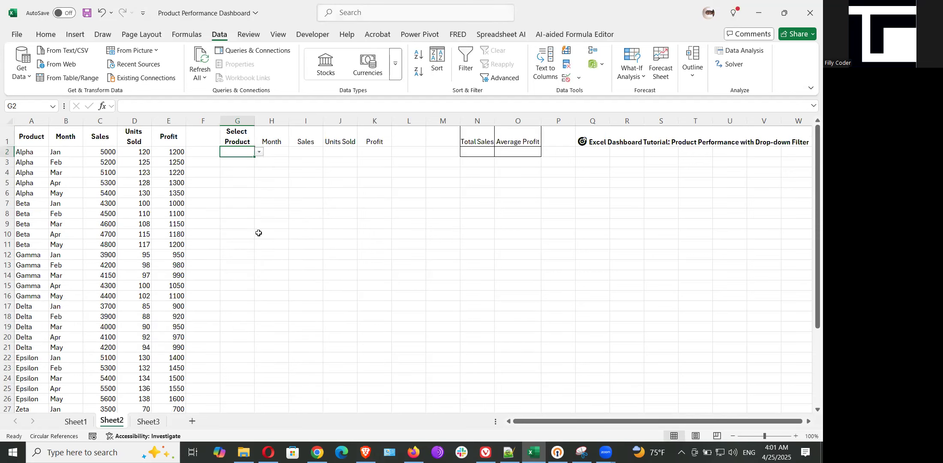
# - Test the new product selector in G2 with Beta and leave it set to Epsilon
pyautogui.click(259, 154)
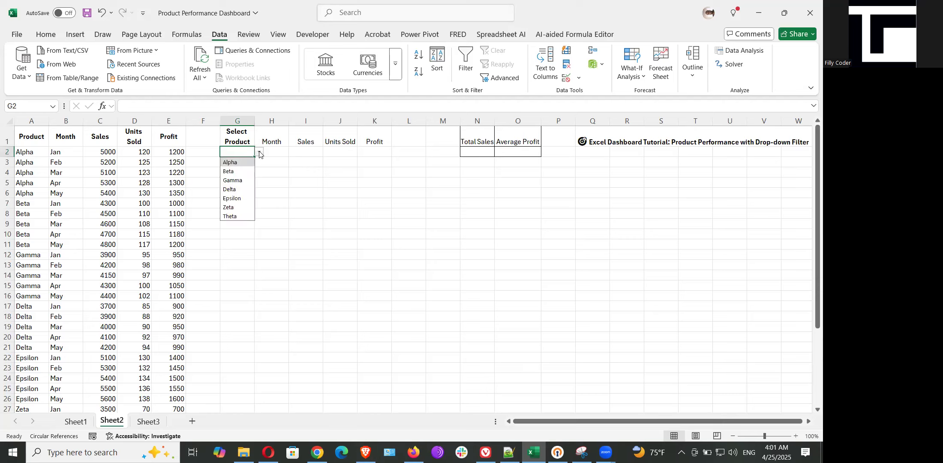
pyautogui.click(235, 171)
pyautogui.click(259, 153)
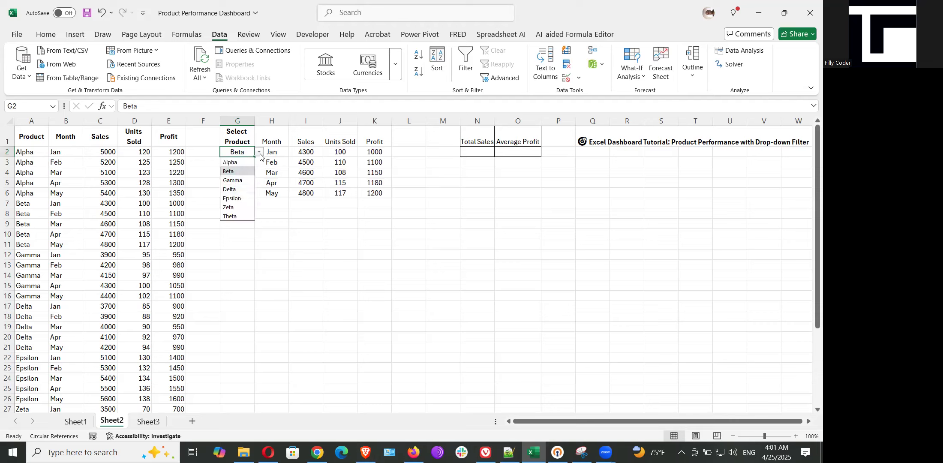
pyautogui.click(234, 198)
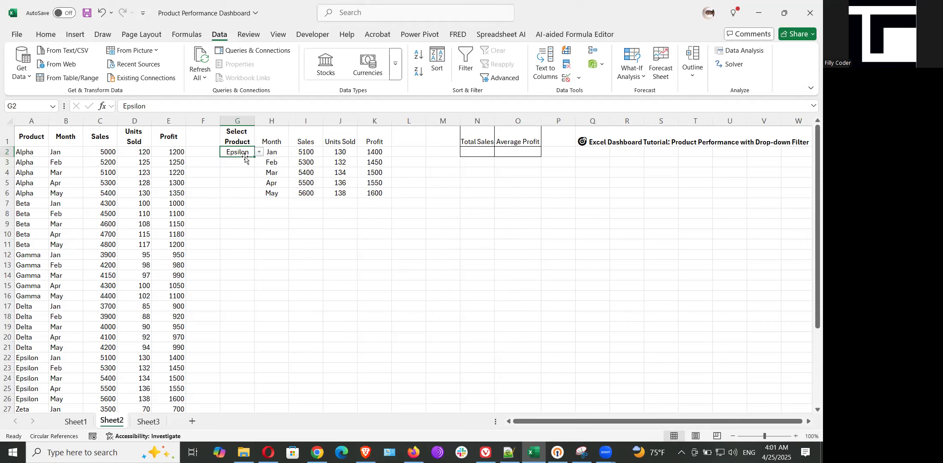
# - Examine the formula in the first Month cell, H2, and the product choices offered in G2
pyautogui.click(272, 155)
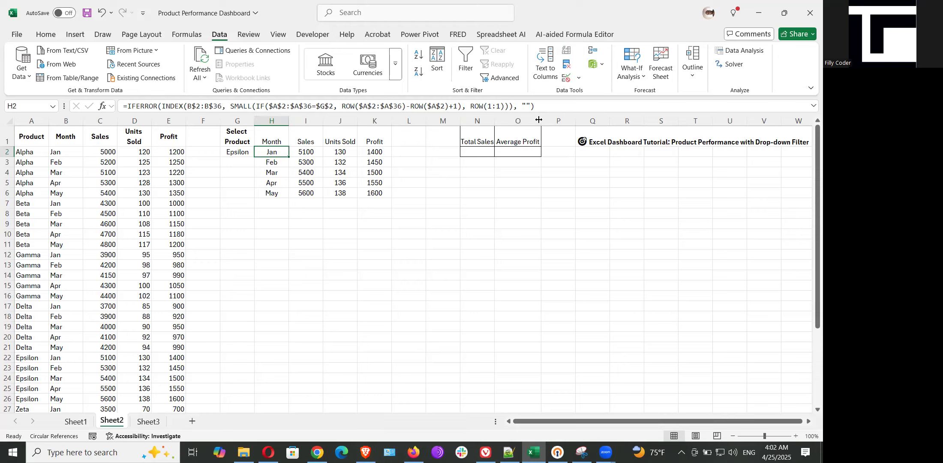
pyautogui.click(242, 153)
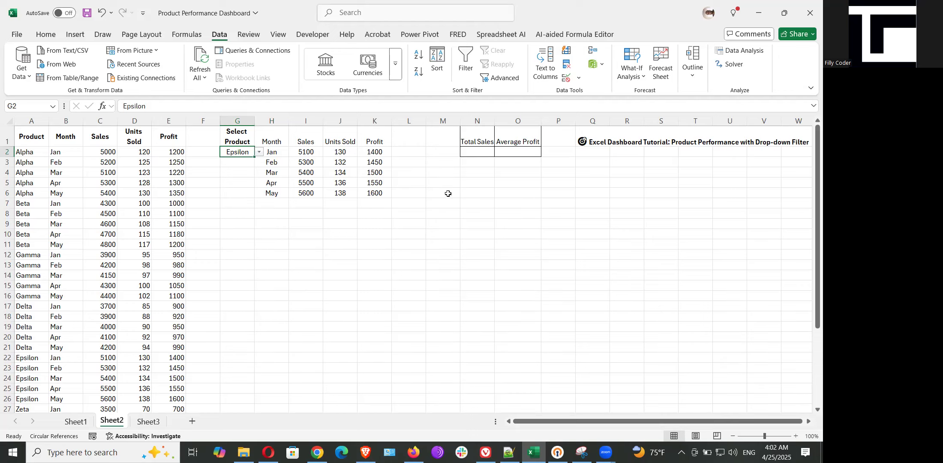
pyautogui.click(260, 152)
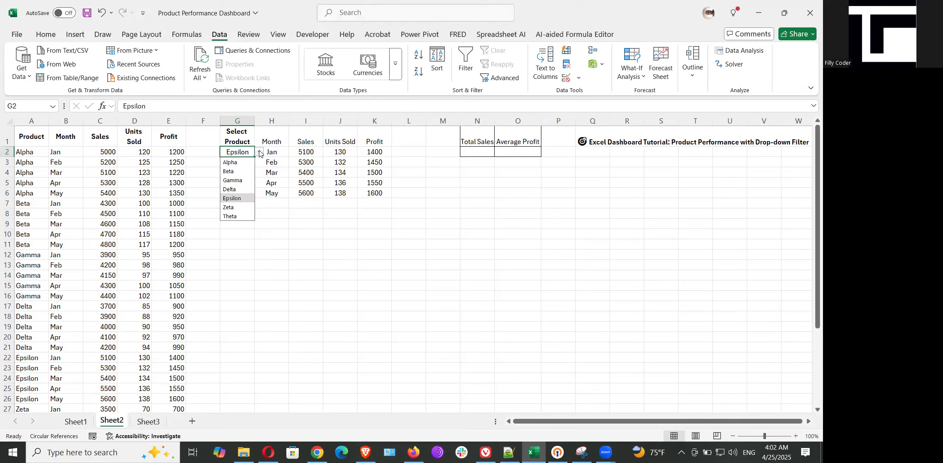
pyautogui.click(260, 153)
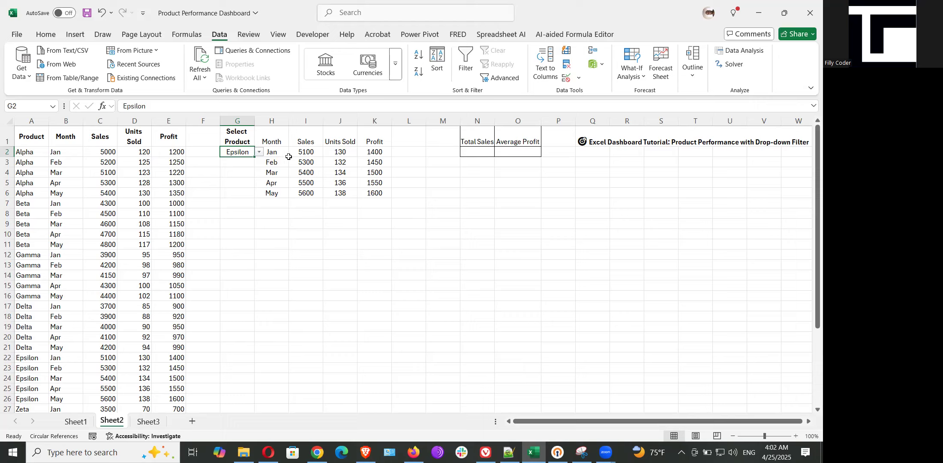
# - Insert the recommended Bubble chart from H1:K6 and place it below the Total Sales and Average Profit cells
pyautogui.moveTo(274, 136); pyautogui.dragTo(372, 192)
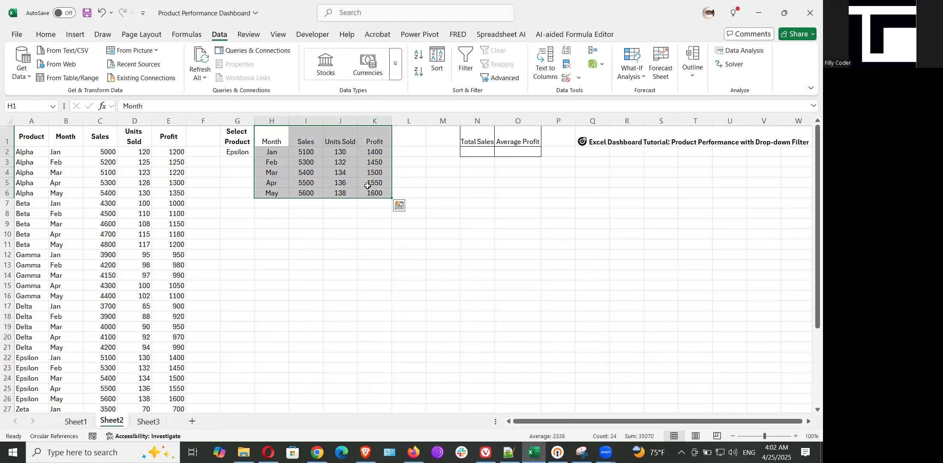
pyautogui.click(77, 38)
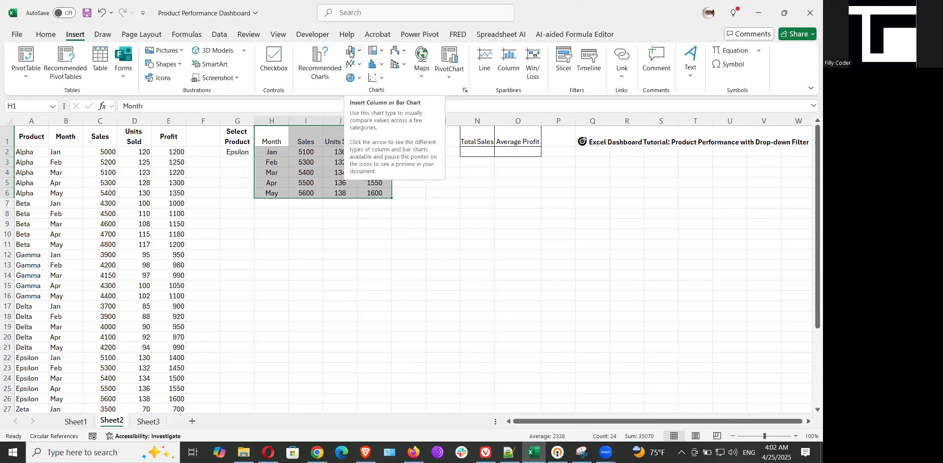
pyautogui.click(316, 71)
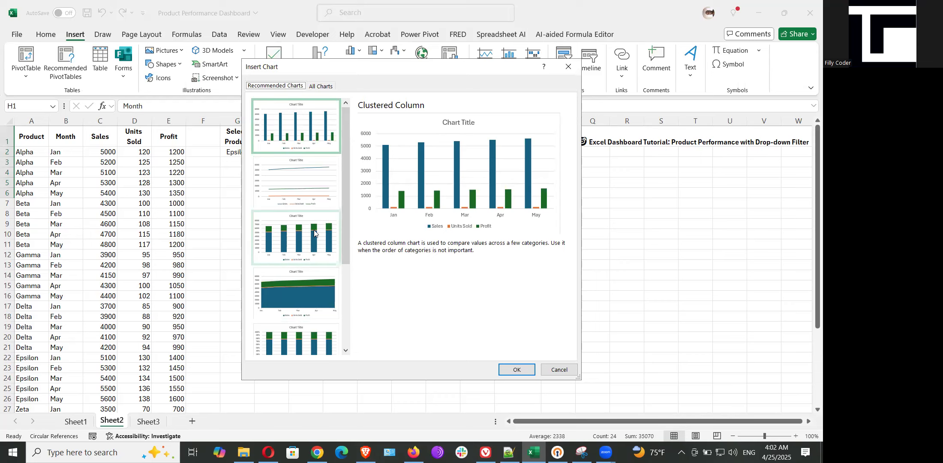
pyautogui.moveTo(344, 231); pyautogui.dragTo(348, 329)
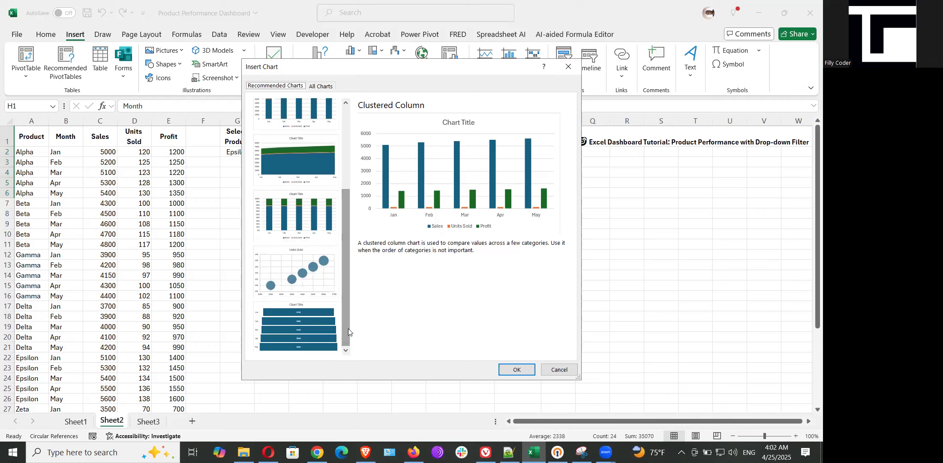
pyautogui.click(312, 262)
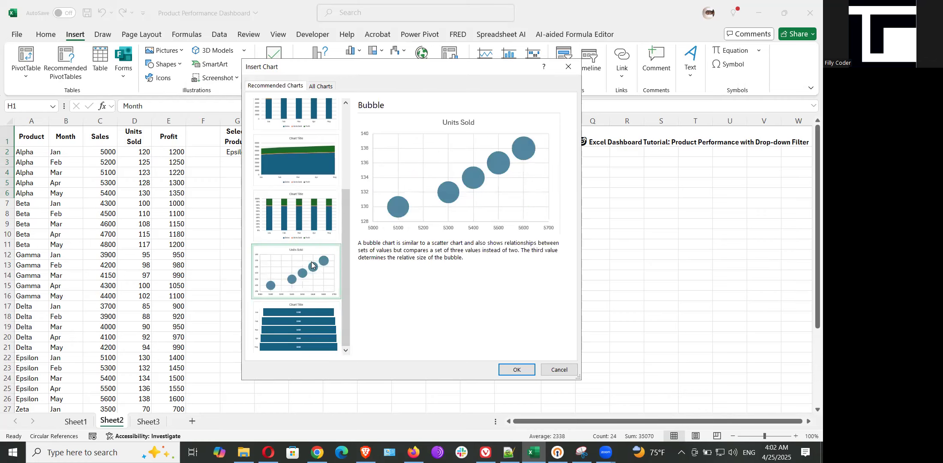
pyautogui.click(507, 371)
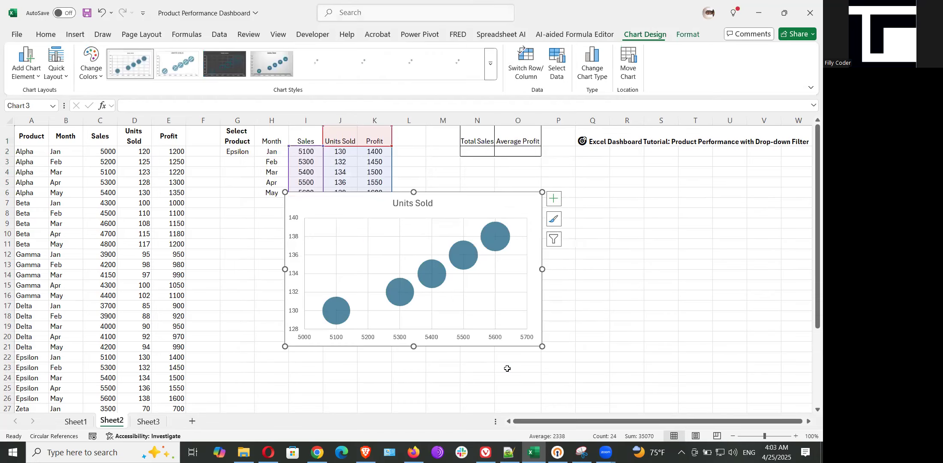
pyautogui.moveTo(469, 207); pyautogui.dragTo(666, 226)
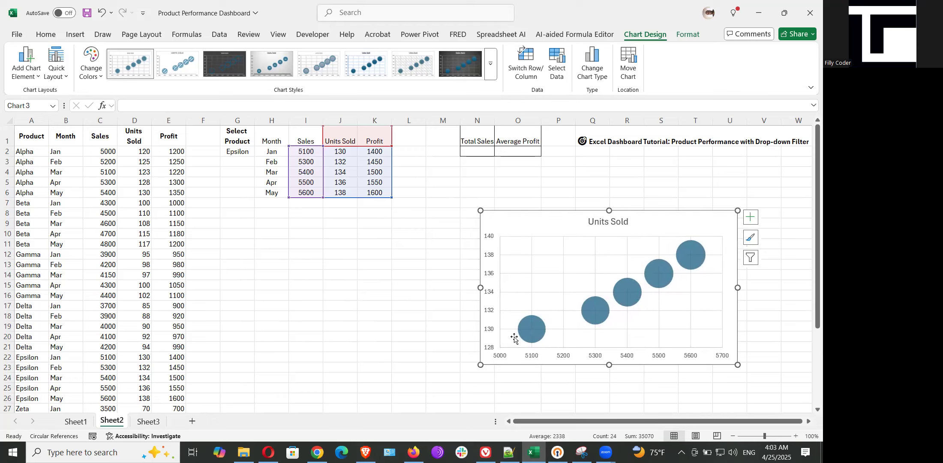
# - Edit the bubble chart's Units Sold series so its Y values use the Profit range K2:K6
pyautogui.moveTo(526, 326)
pyautogui.rightClick(598, 224)
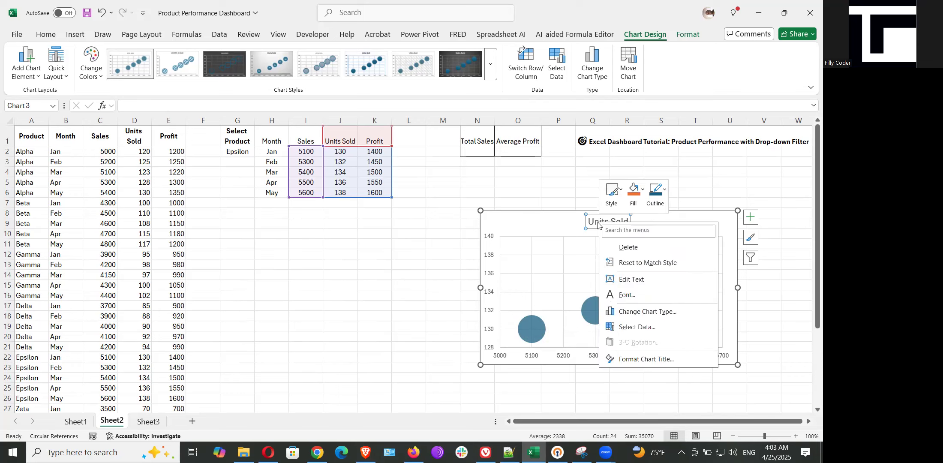
pyautogui.click(529, 231)
pyautogui.rightClick(530, 230)
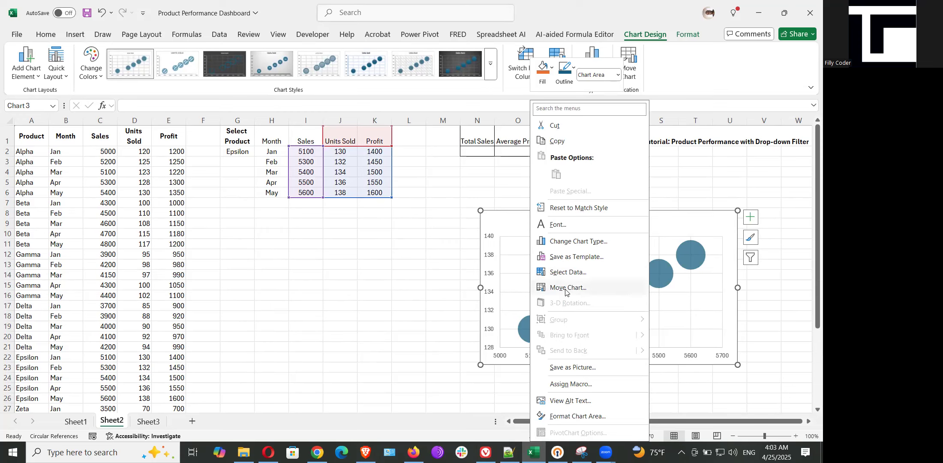
pyautogui.click(568, 273)
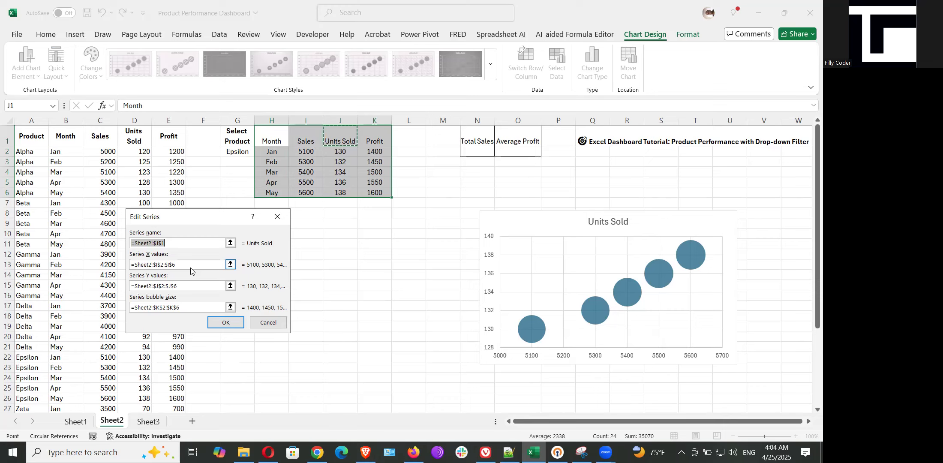
pyautogui.click(230, 285)
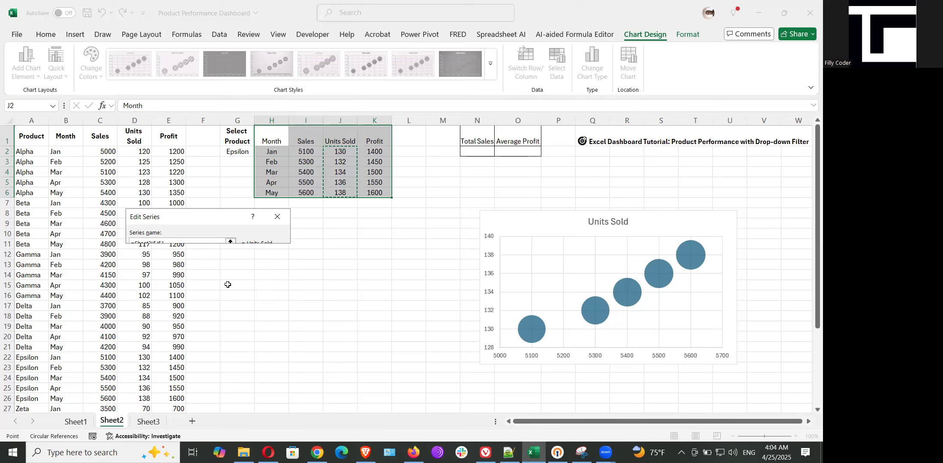
pyautogui.moveTo(372, 148); pyautogui.dragTo(384, 189)
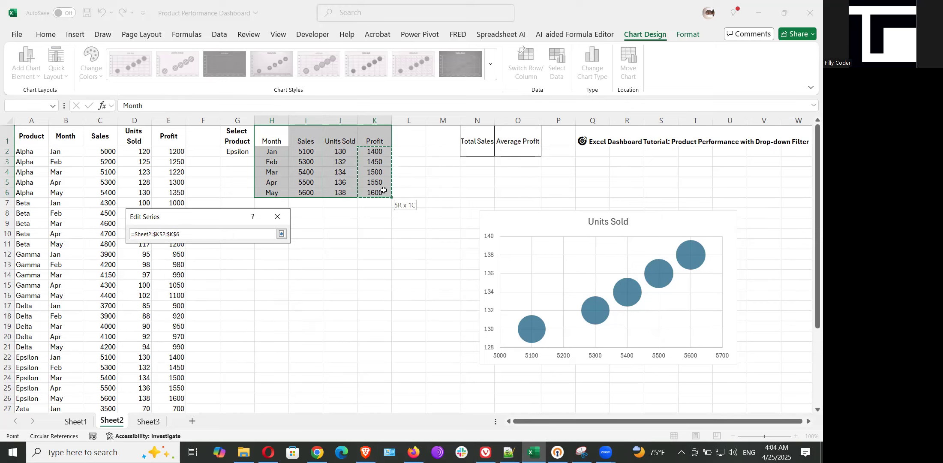
pyautogui.click(281, 234)
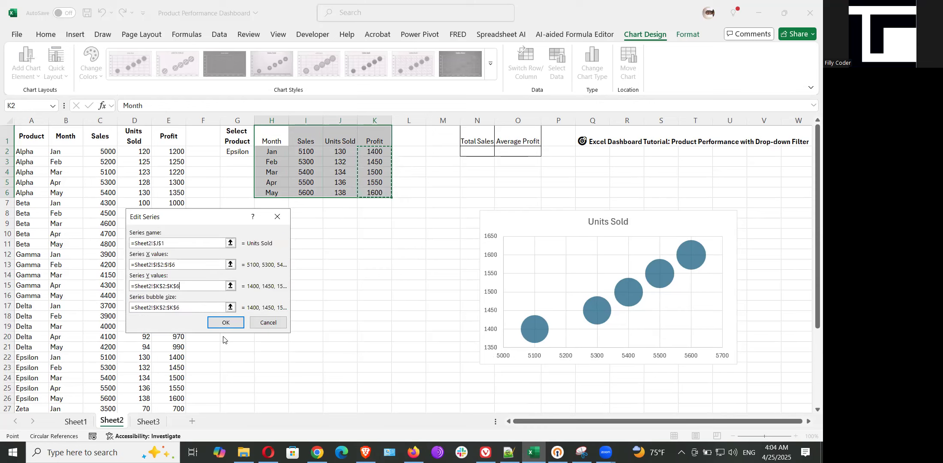
# - Set the series' X values to the Units Sold range J2:J6 and apply the chart's data source changes
pyautogui.click(231, 265)
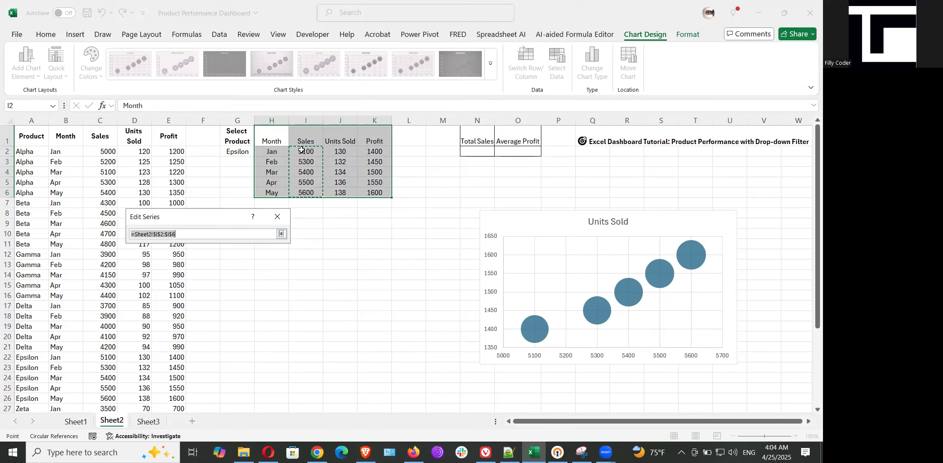
pyautogui.moveTo(338, 151); pyautogui.dragTo(343, 193)
pyautogui.click(281, 233)
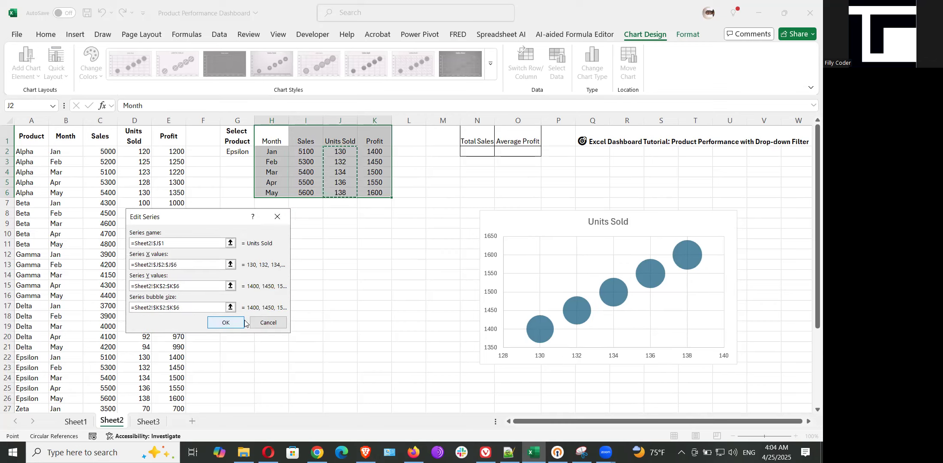
pyautogui.click(227, 321)
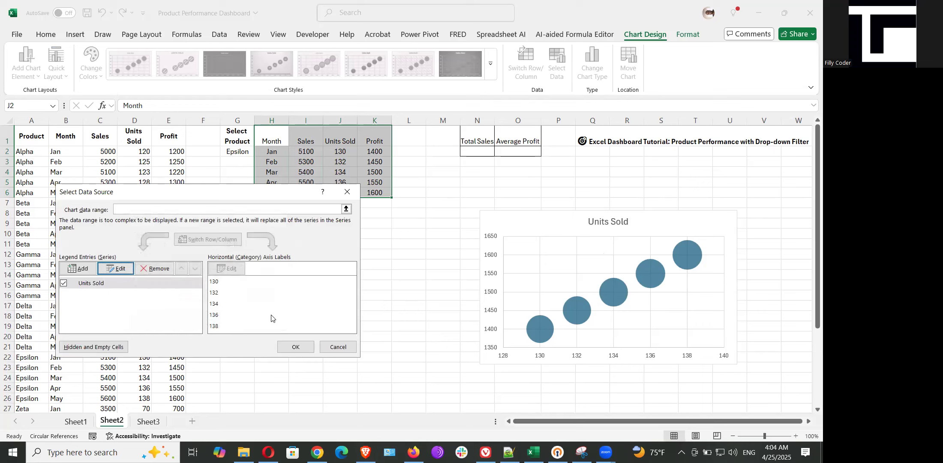
pyautogui.click(290, 346)
# - Change the bubble chart's title to "Profit vs Units Sold"
pyautogui.click(612, 222)
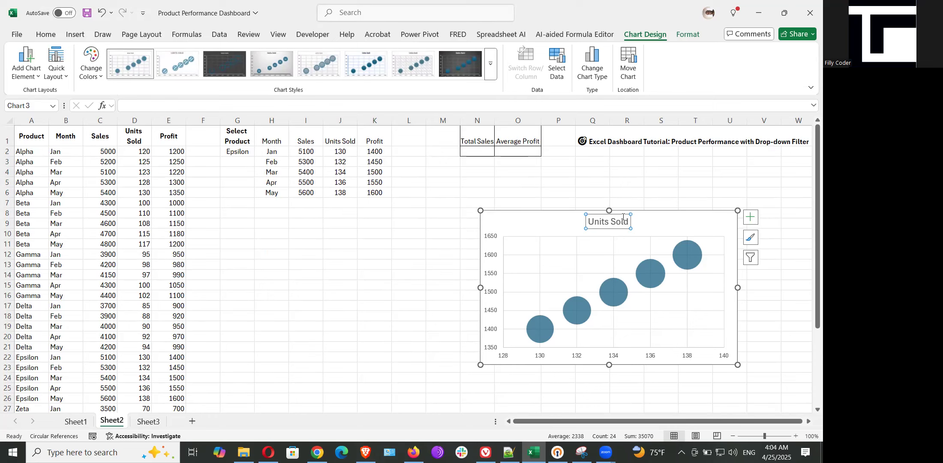
pyautogui.click(627, 221)
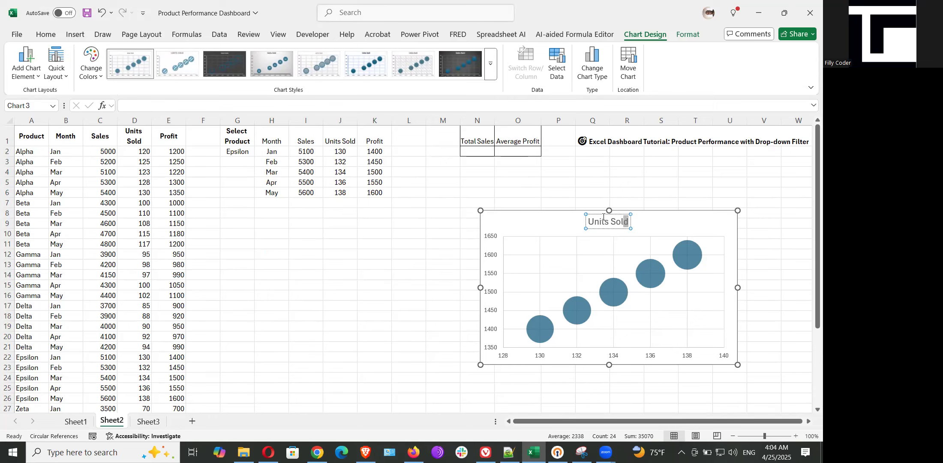
pyautogui.moveTo(603, 217); pyautogui.dragTo(584, 219)
pyautogui.write('Profit vs Units Sold')
pyautogui.press('Escape')
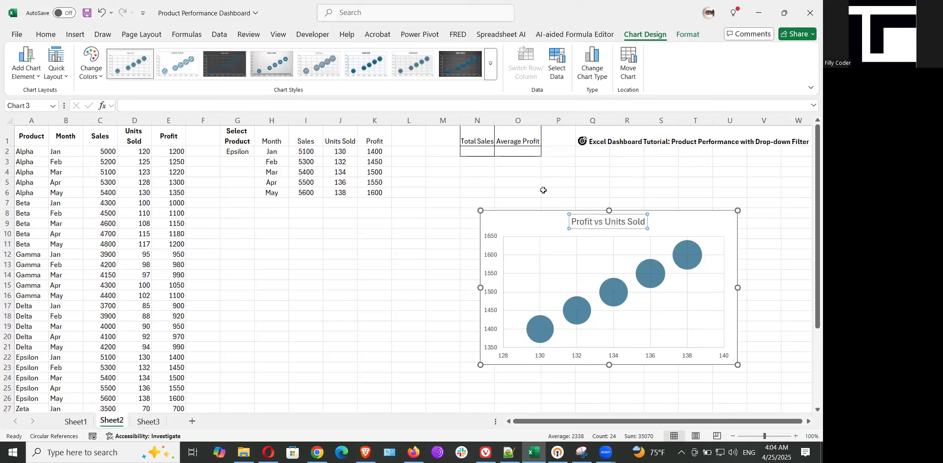
pyautogui.click(493, 225)
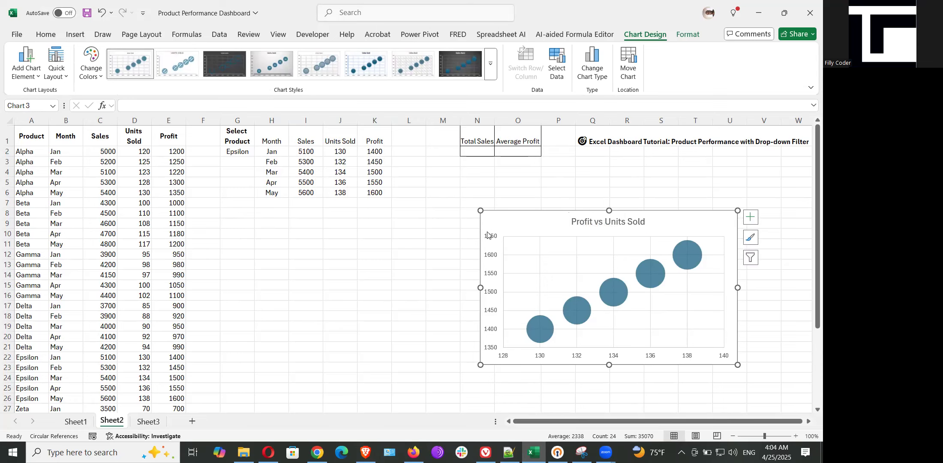
pyautogui.rightClick(492, 241)
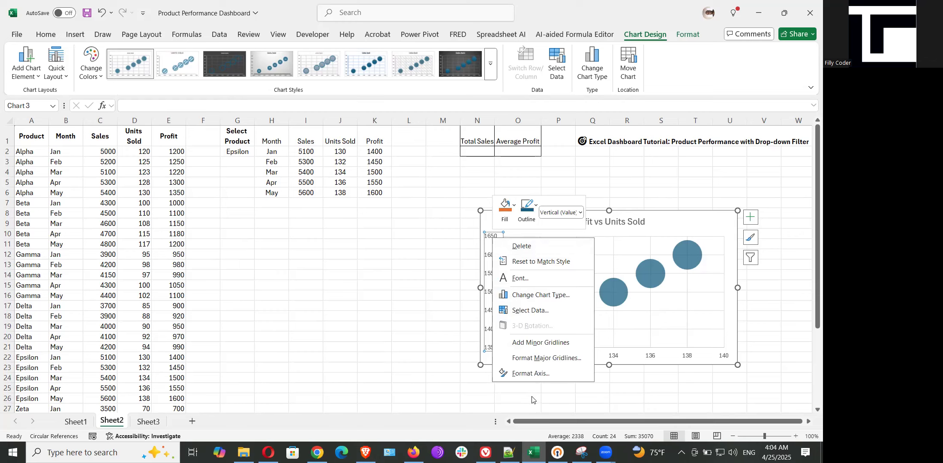
pyautogui.click(540, 374)
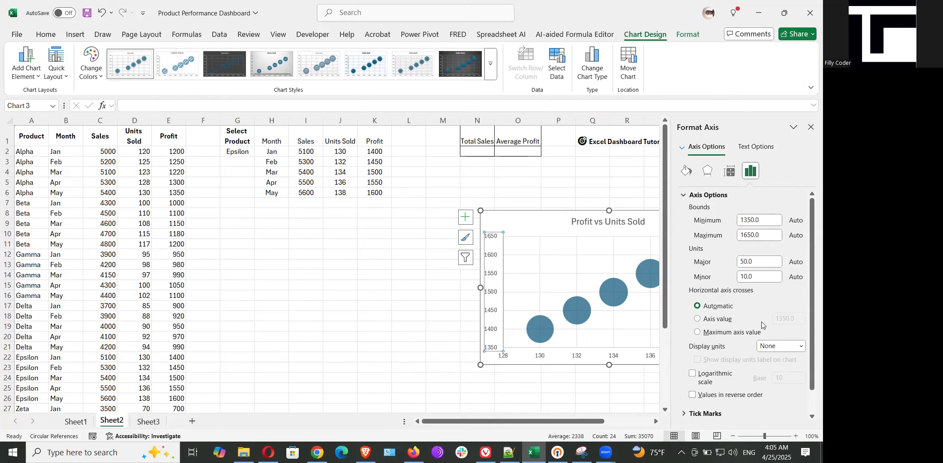
pyautogui.scroll(-1, 762, 328)
pyautogui.click(689, 403)
pyautogui.scroll(1, 740, 358)
# - Add a primary vertical axis title reading "Profit" to the bubble chart
pyautogui.click(499, 217)
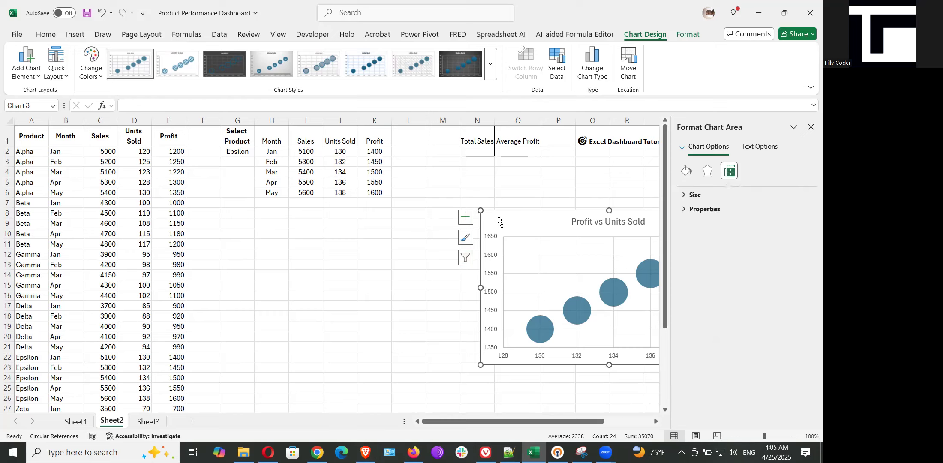
pyautogui.click(34, 74)
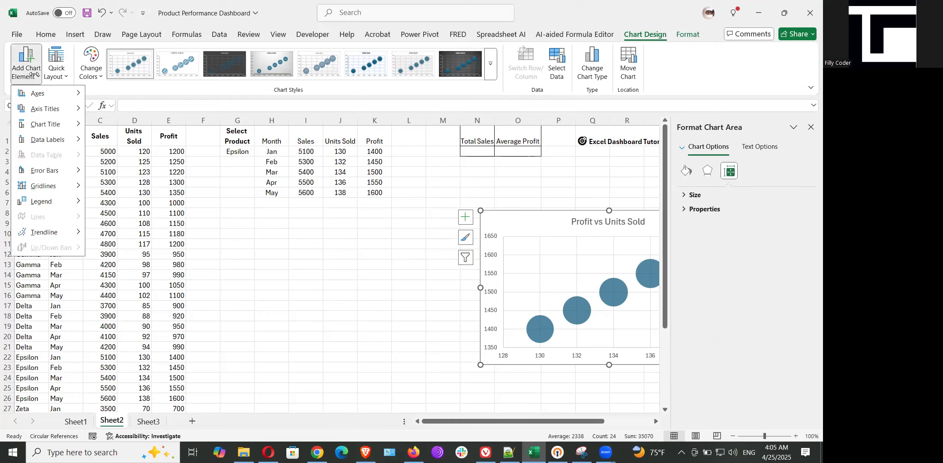
pyautogui.moveTo(45, 108)
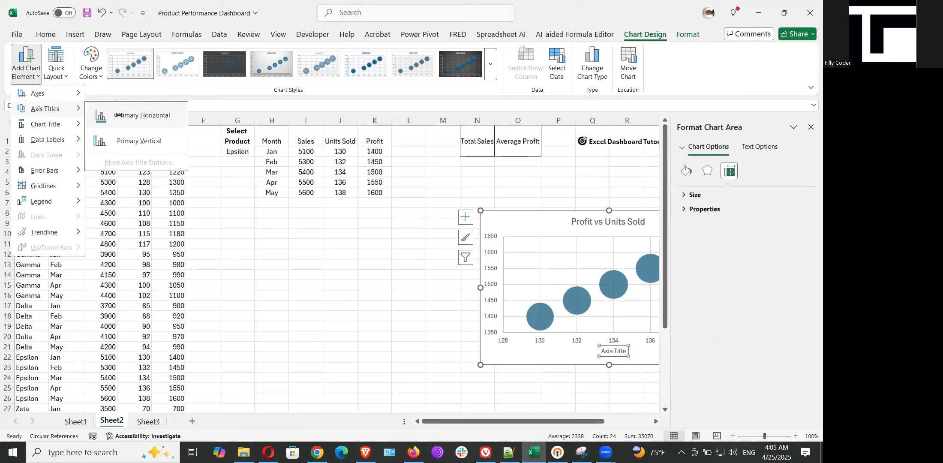
pyautogui.click(121, 137)
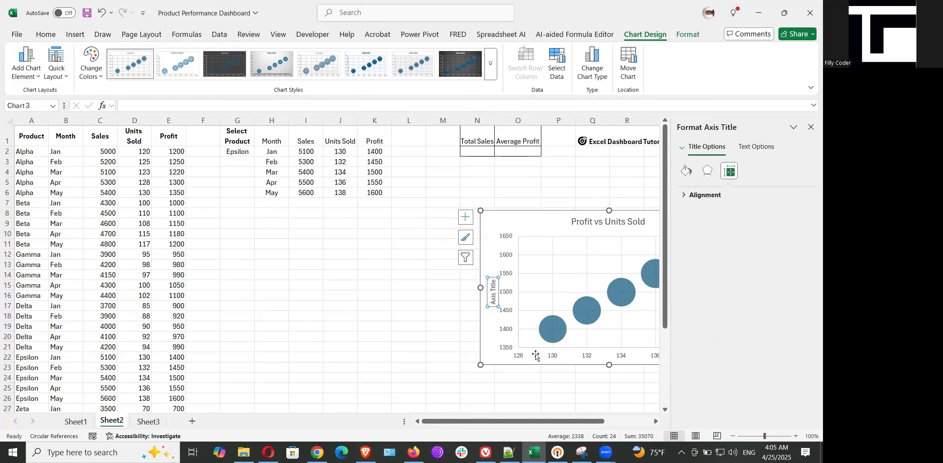
pyautogui.tripleClick(499, 299)
pyautogui.write('Pro')
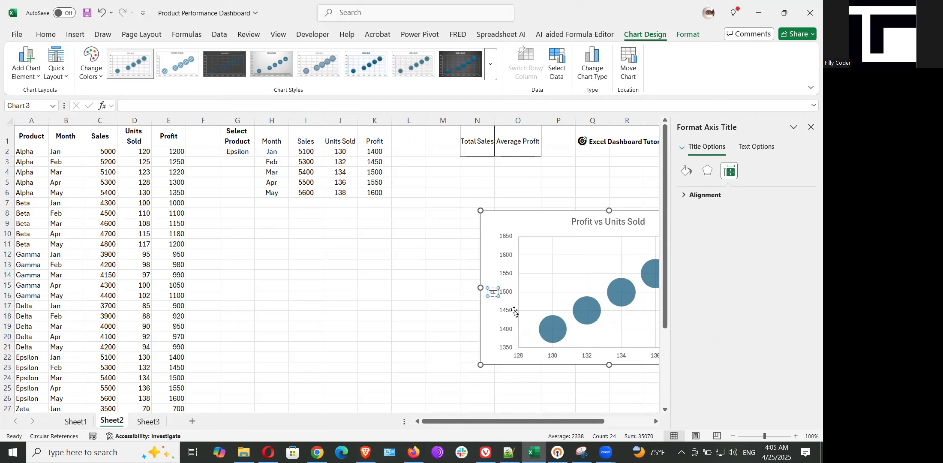
pyautogui.write('fit')
pyautogui.click(497, 222)
# - Add a primary horizontal axis title reading "Units Sold" to the bubble chart
pyautogui.click(39, 78)
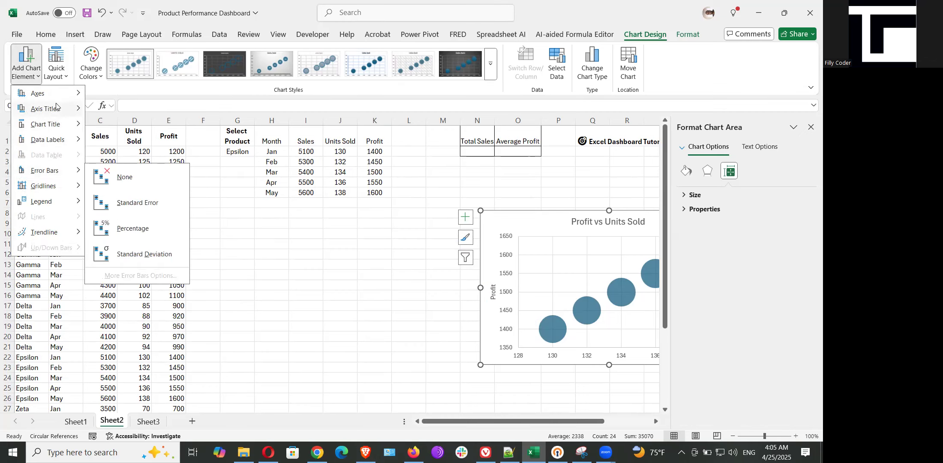
pyautogui.moveTo(56, 110)
pyautogui.click(124, 112)
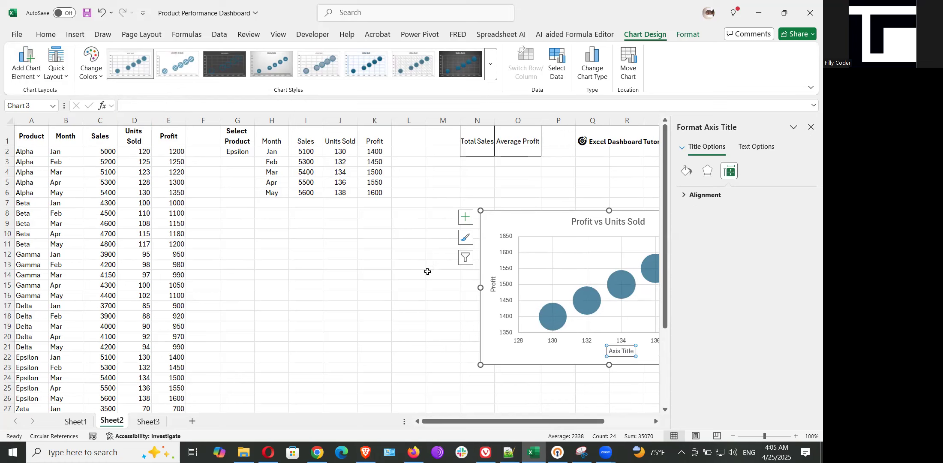
pyautogui.moveTo(610, 351); pyautogui.dragTo(638, 352)
pyautogui.write('Un')
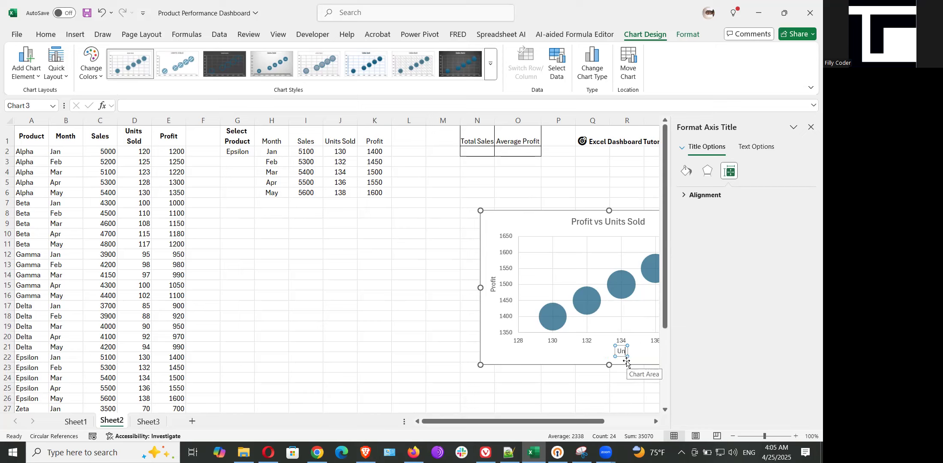
pyautogui.write('its Sold')
pyautogui.click(394, 308)
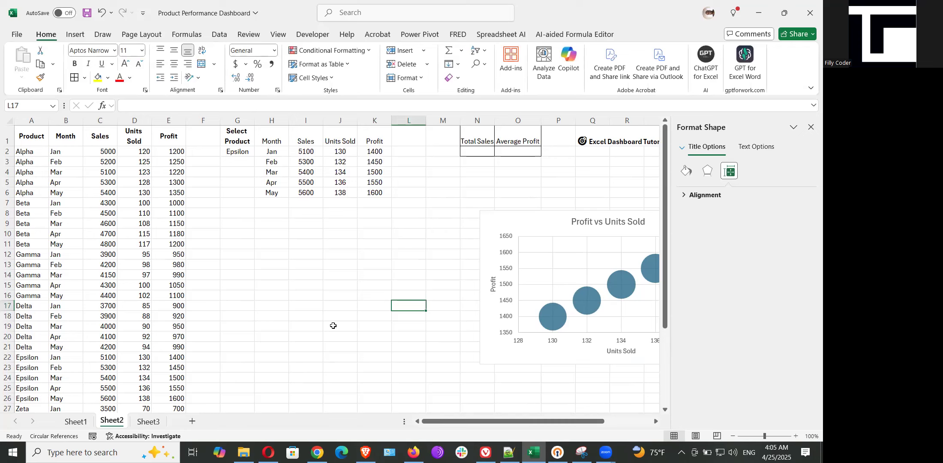
# - Insert a 2-D clustered column chart from H1:K6 and place it below the filtered data, level with the bubble chart
pyautogui.click(269, 215)
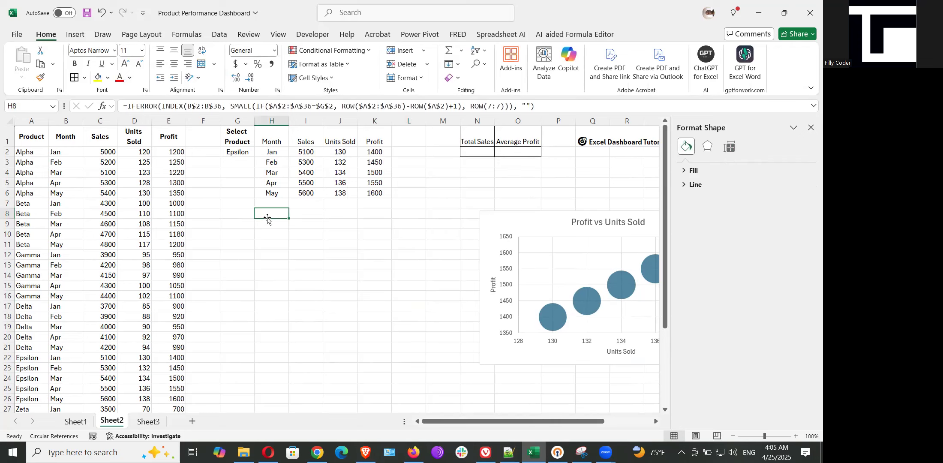
pyautogui.moveTo(260, 140); pyautogui.dragTo(364, 190)
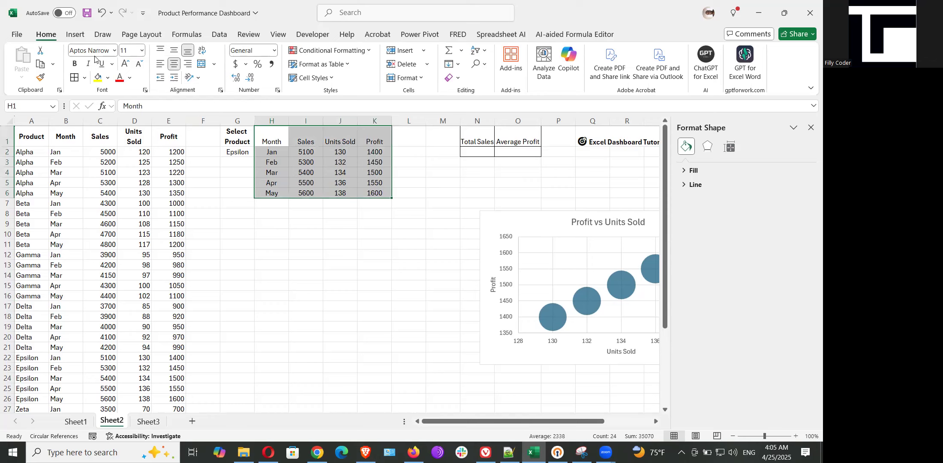
pyautogui.click(76, 34)
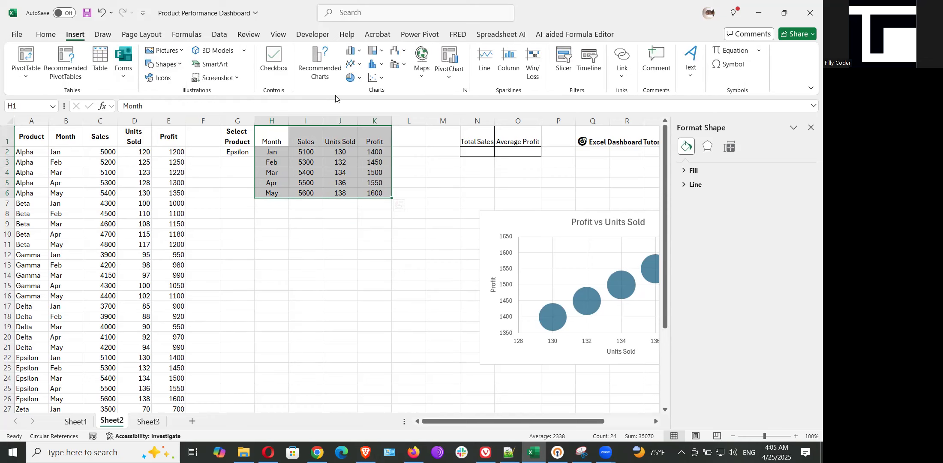
pyautogui.click(353, 55)
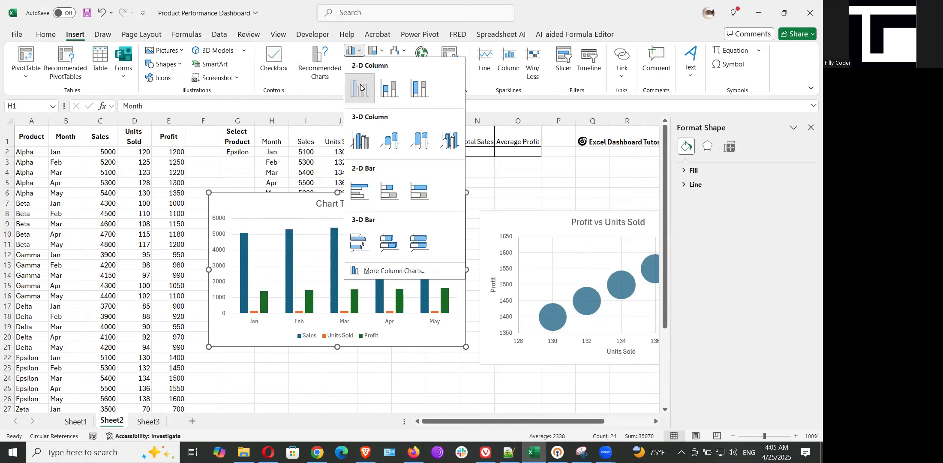
pyautogui.click(360, 87)
pyautogui.moveTo(382, 205); pyautogui.dragTo(381, 224)
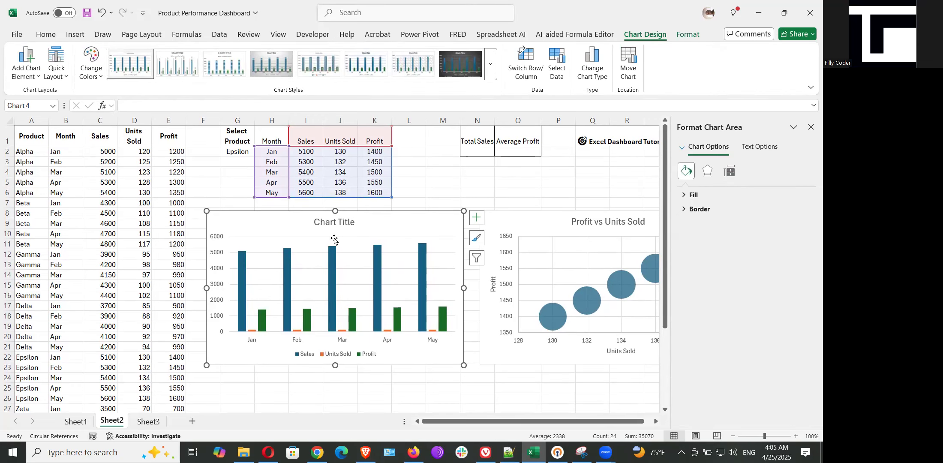
# - Review the column chart's source range, legend series and horizontal axis labels
pyautogui.rightClick(371, 227)
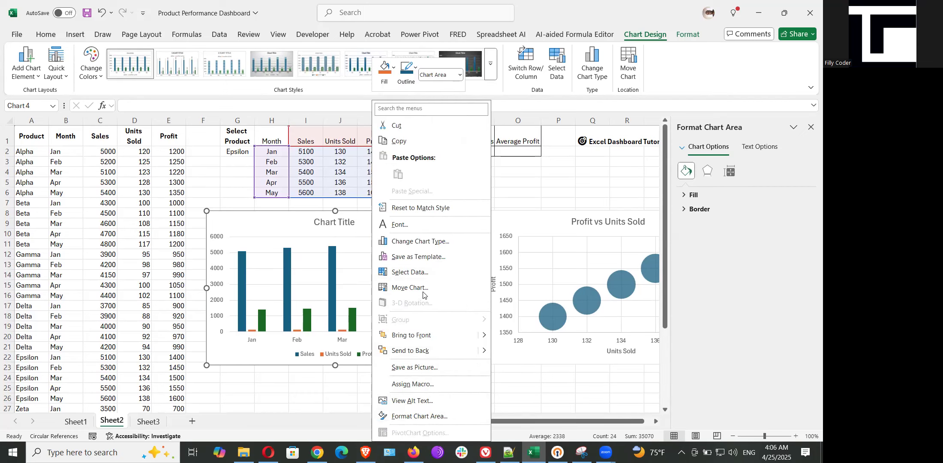
pyautogui.click(415, 273)
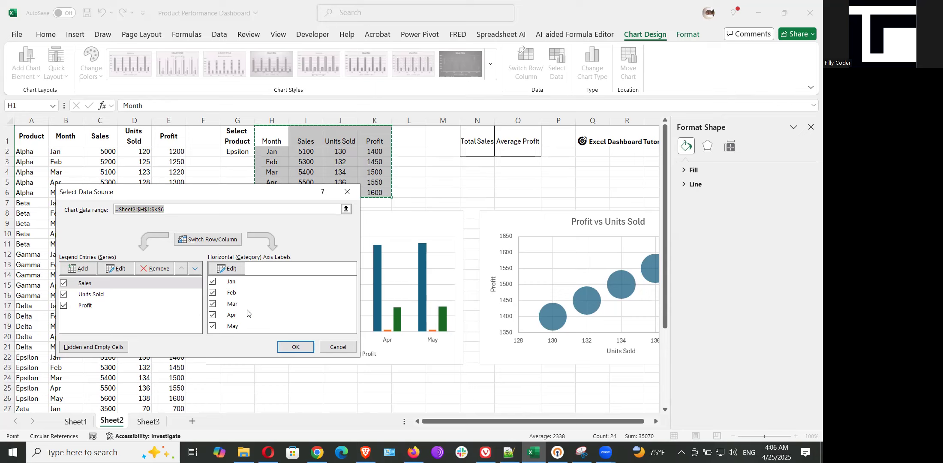
pyautogui.click(286, 346)
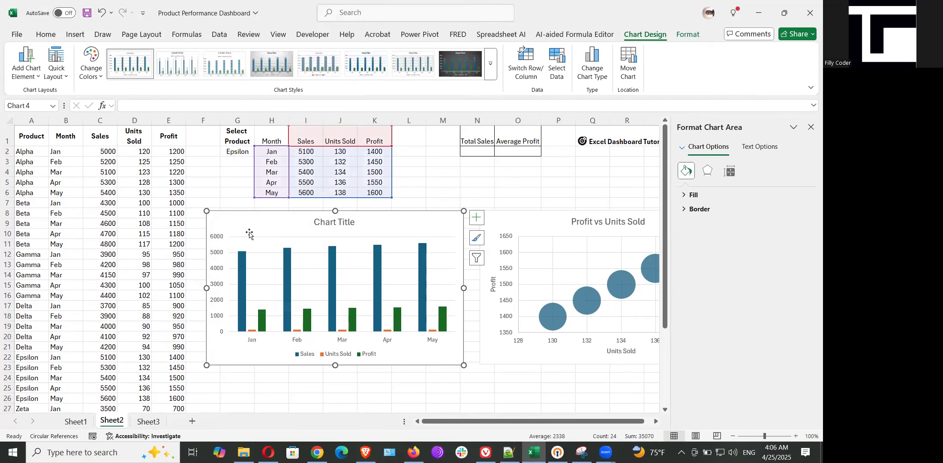
# - Move the column chart's legend to the right side of the chart
pyautogui.click(329, 354)
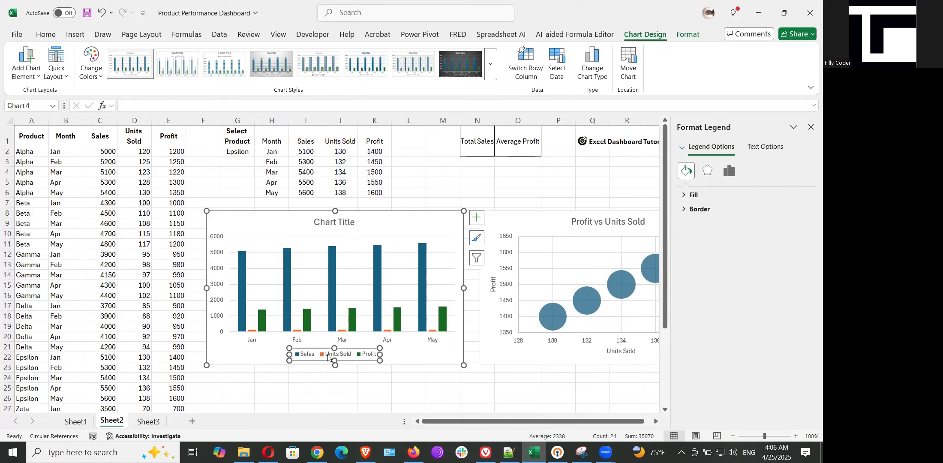
pyautogui.click(40, 79)
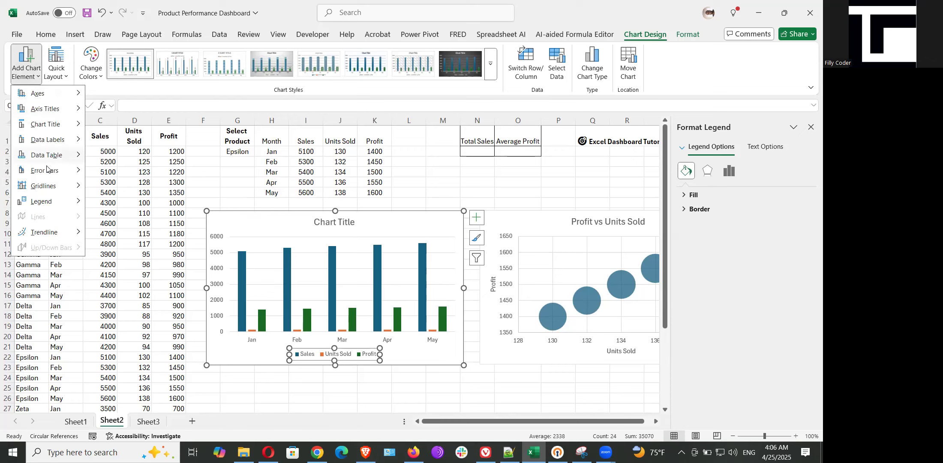
pyautogui.moveTo(58, 204)
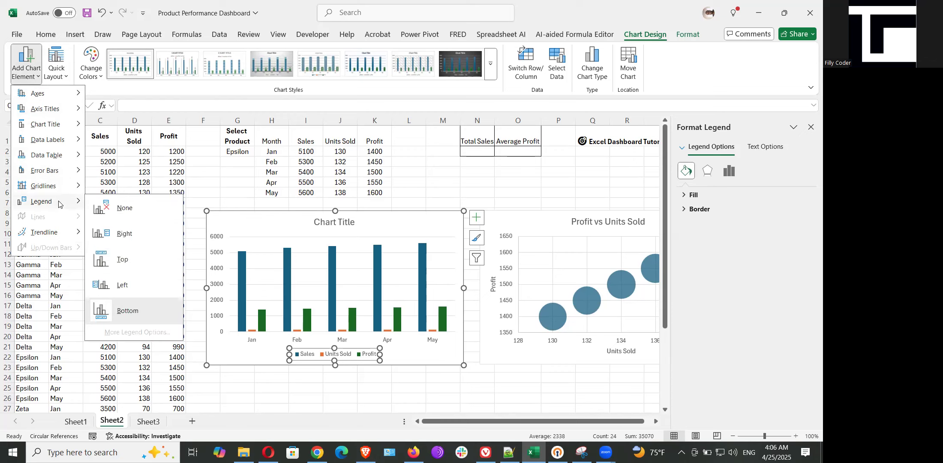
pyautogui.click(123, 243)
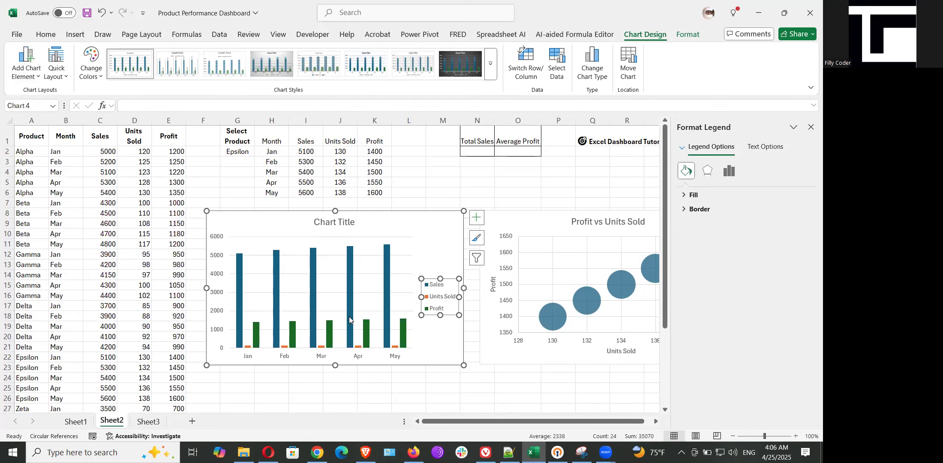
# - Change the column chart's title to "Product Summary by Month"
pyautogui.click(347, 220)
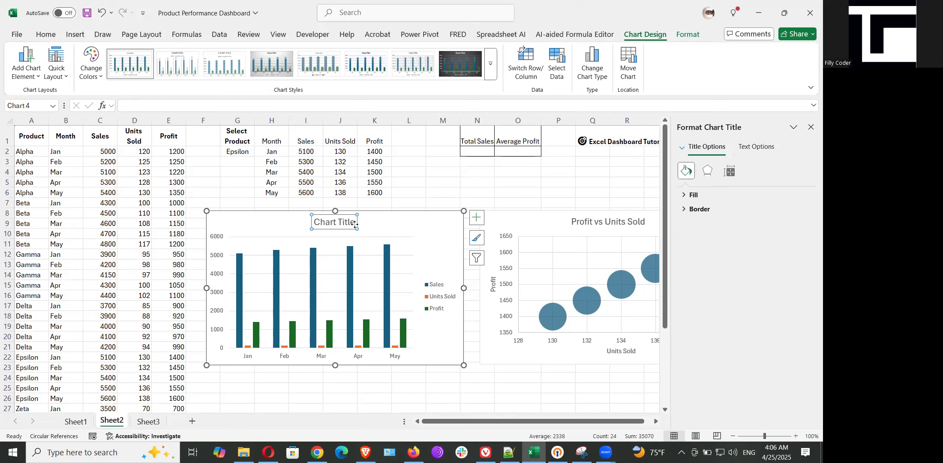
pyautogui.click(354, 221)
pyautogui.tripleClick(355, 222)
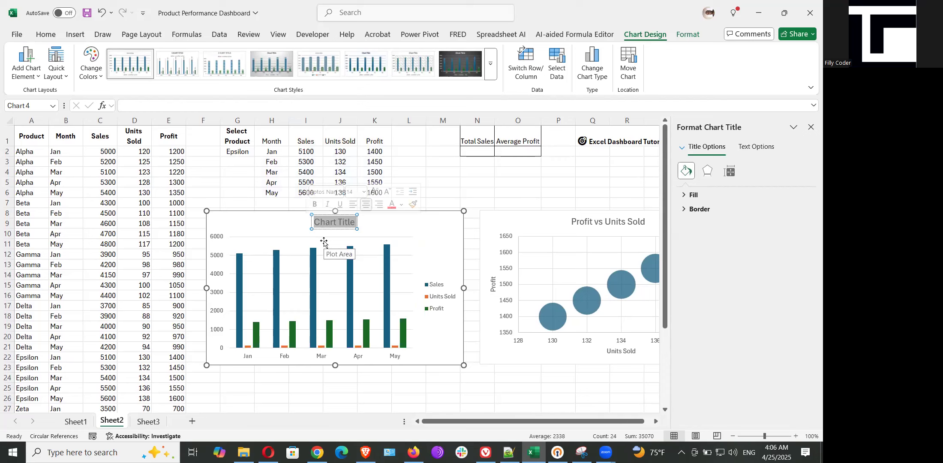
pyautogui.write('Produc')
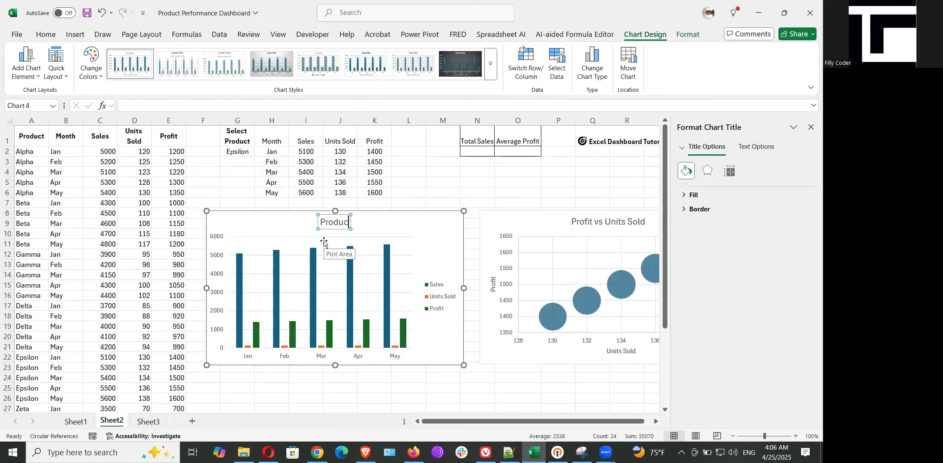
pyautogui.write('t S')
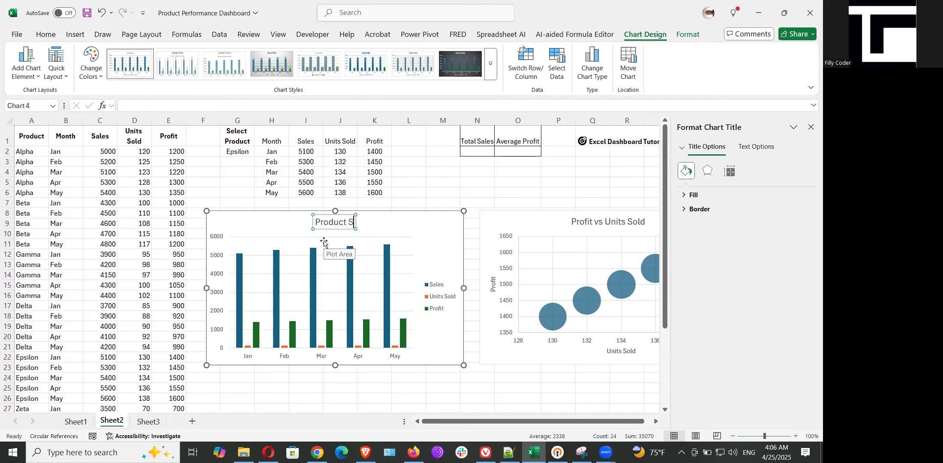
pyautogui.write('ummary by Month')
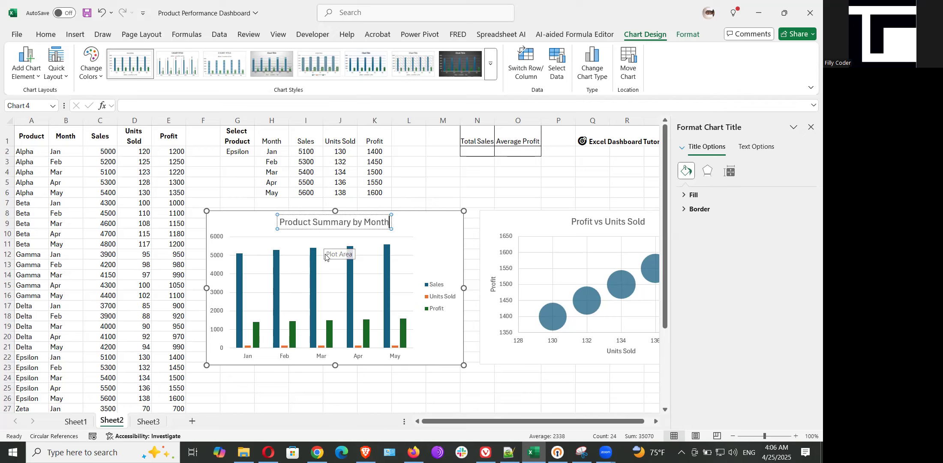
pyautogui.click(403, 246)
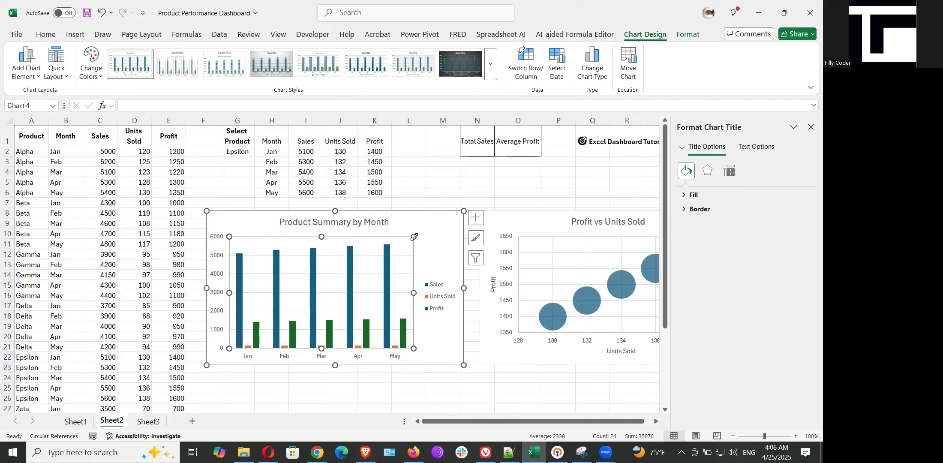
# - Add a primary horizontal axis title reading "Month" to the Product Summary by Month column chart
pyautogui.click(254, 225)
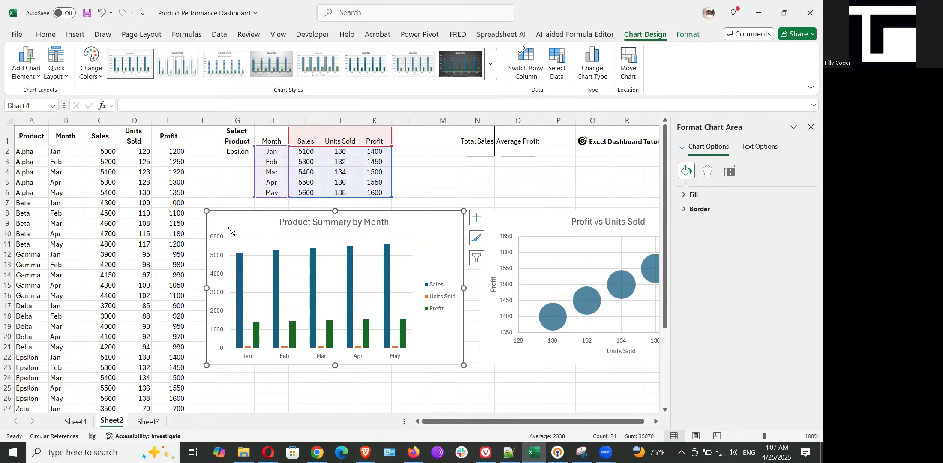
pyautogui.click(38, 73)
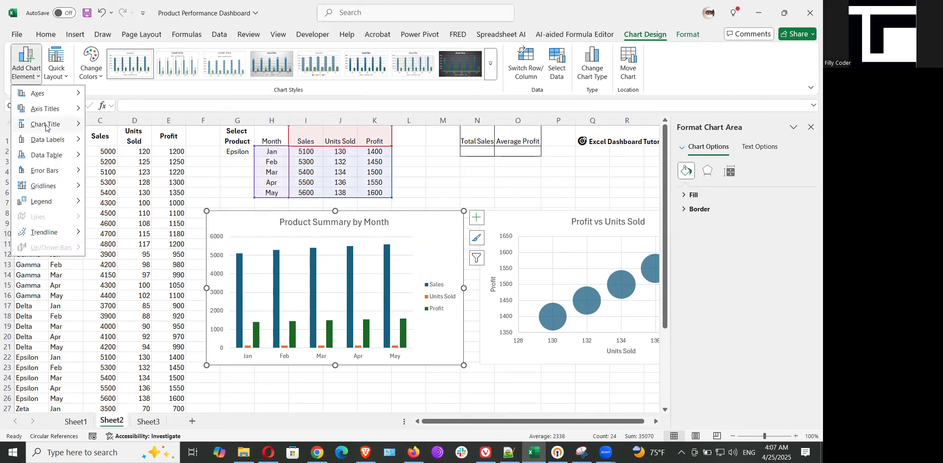
pyautogui.moveTo(54, 110)
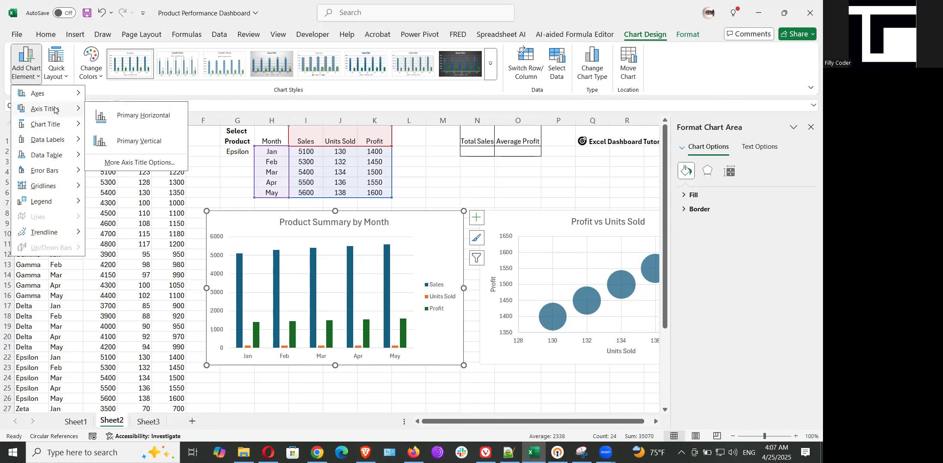
pyautogui.click(134, 124)
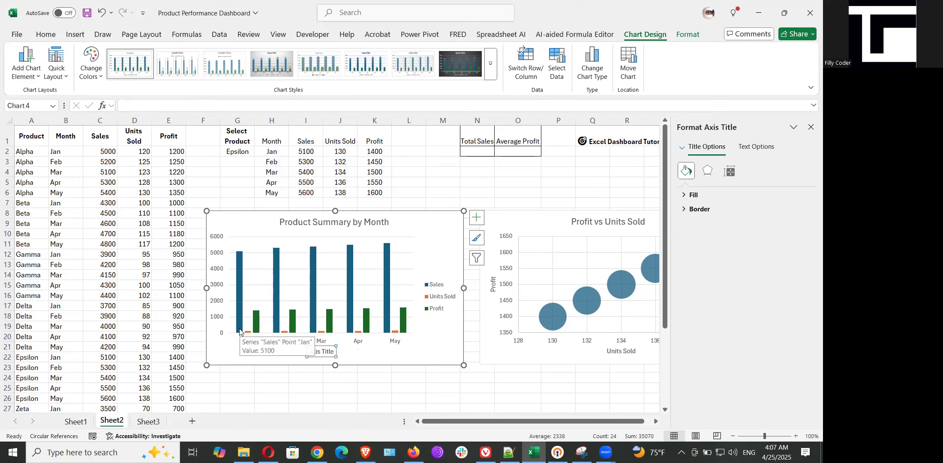
pyautogui.click(333, 352)
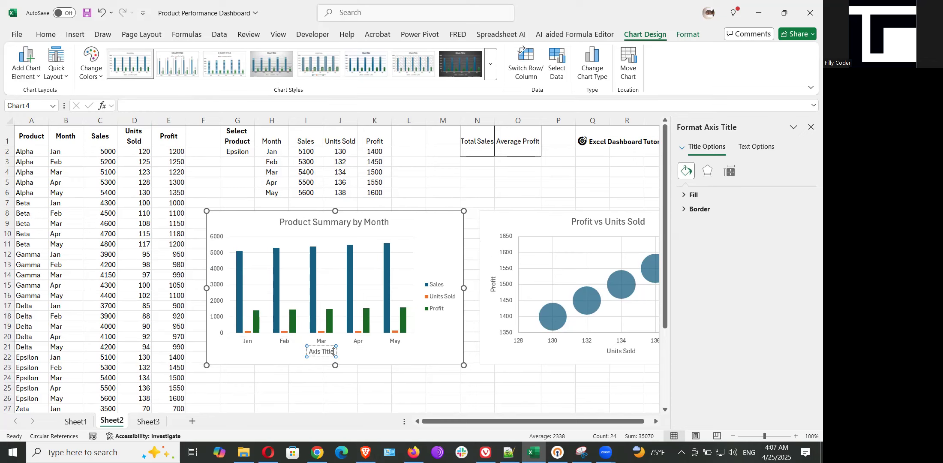
pyautogui.tripleClick(334, 350)
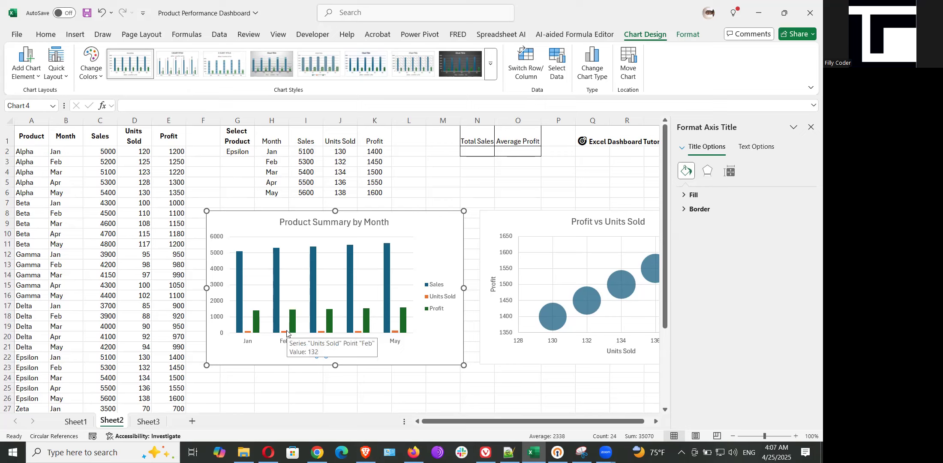
pyautogui.click(217, 355)
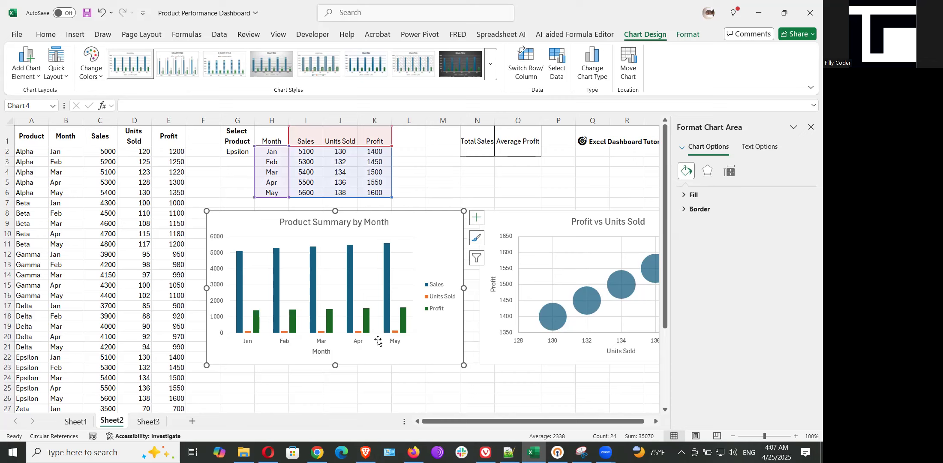
pyautogui.moveTo(289, 323)
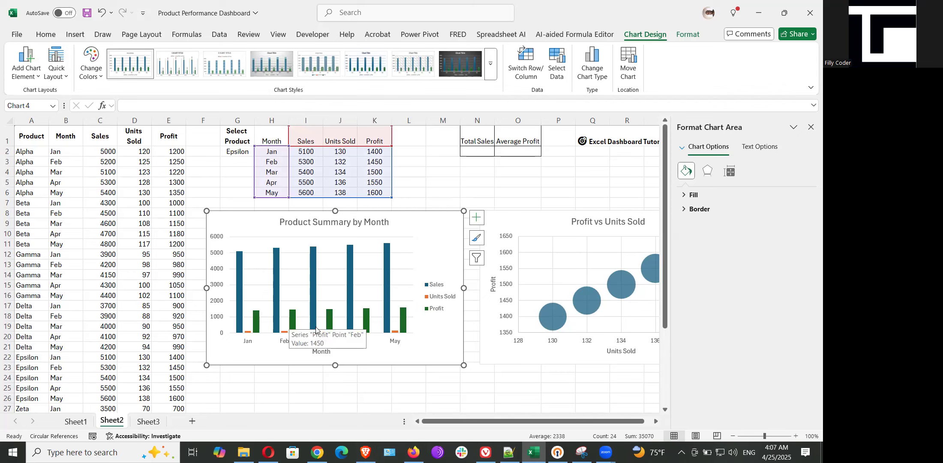
# - Test the charts' response by switching the product filter in G2 to Gamma and then Delta
pyautogui.click(484, 390)
pyautogui.click(242, 151)
pyautogui.click(259, 151)
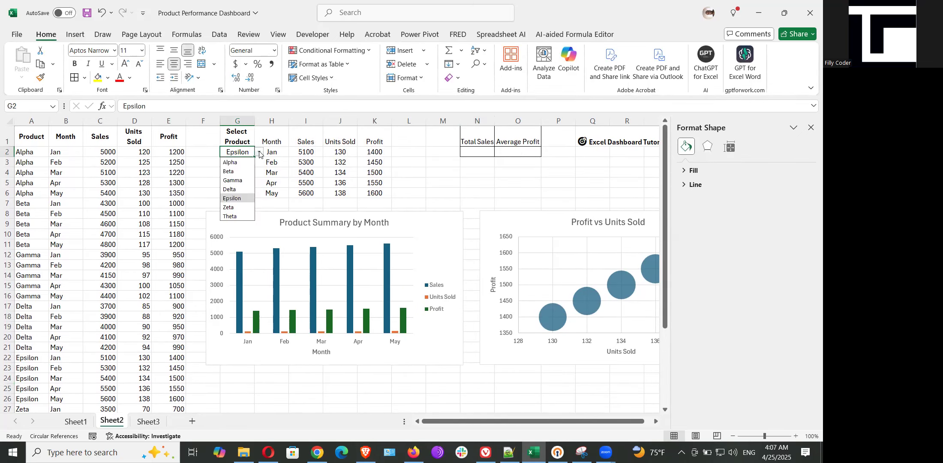
pyautogui.click(232, 181)
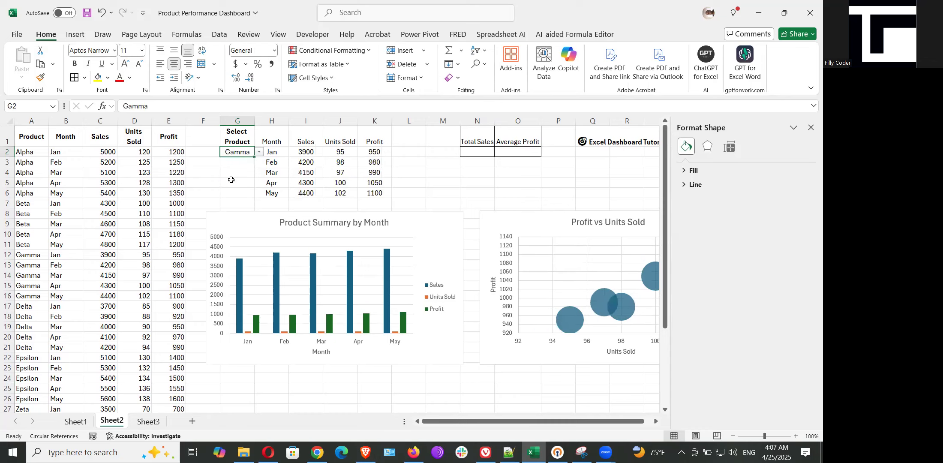
pyautogui.click(259, 152)
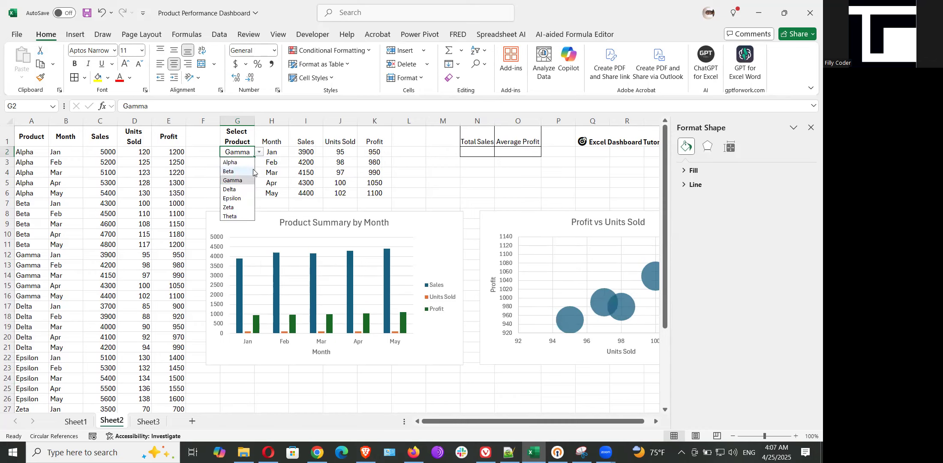
pyautogui.click(232, 189)
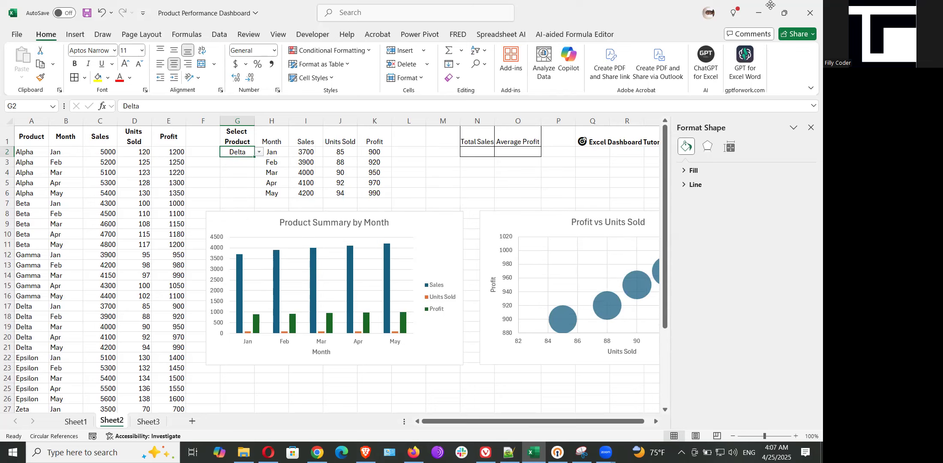
# - Close the formatting pane, then narrow the column and bubble charts and place them side by side below the filtered data
pyautogui.click(810, 127)
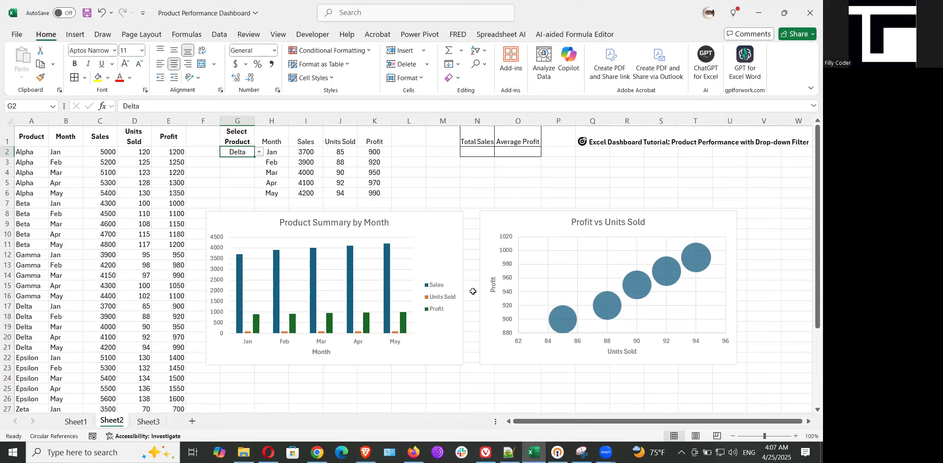
pyautogui.click(458, 217)
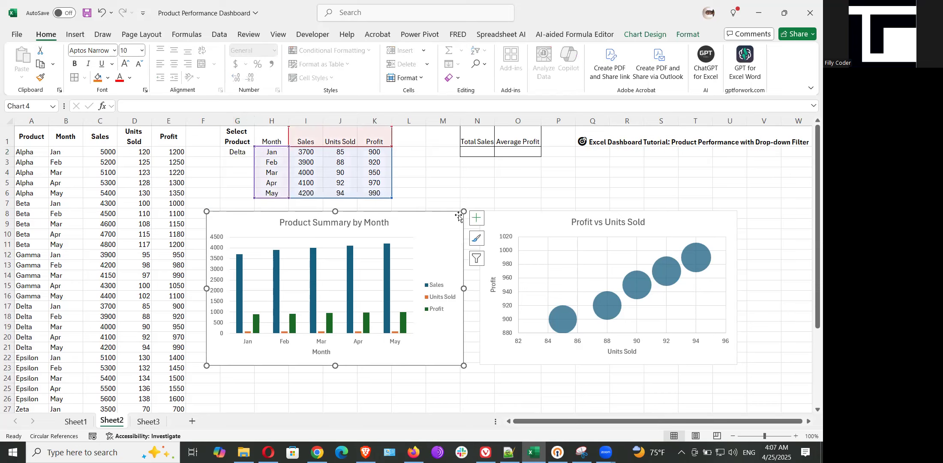
pyautogui.moveTo(462, 210); pyautogui.dragTo(401, 213)
pyautogui.click(573, 211)
pyautogui.moveTo(572, 215); pyautogui.dragTo(488, 225)
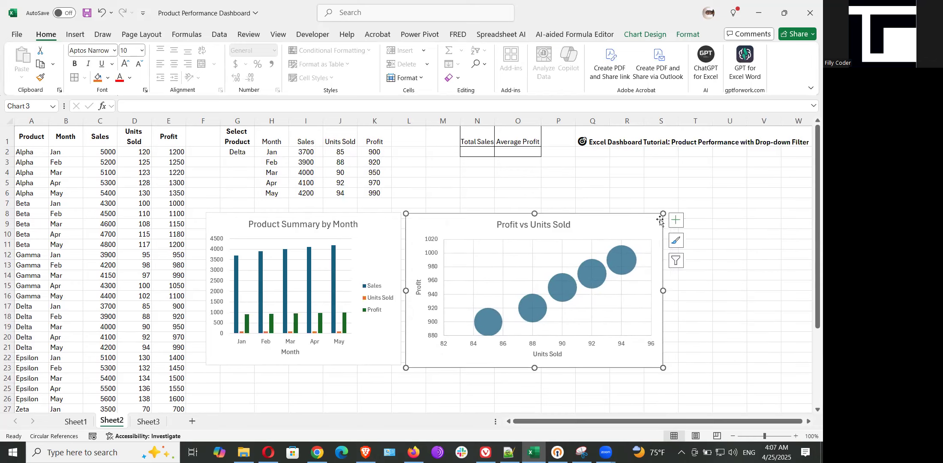
pyautogui.moveTo(662, 214); pyautogui.dragTo(605, 213)
pyautogui.click(673, 245)
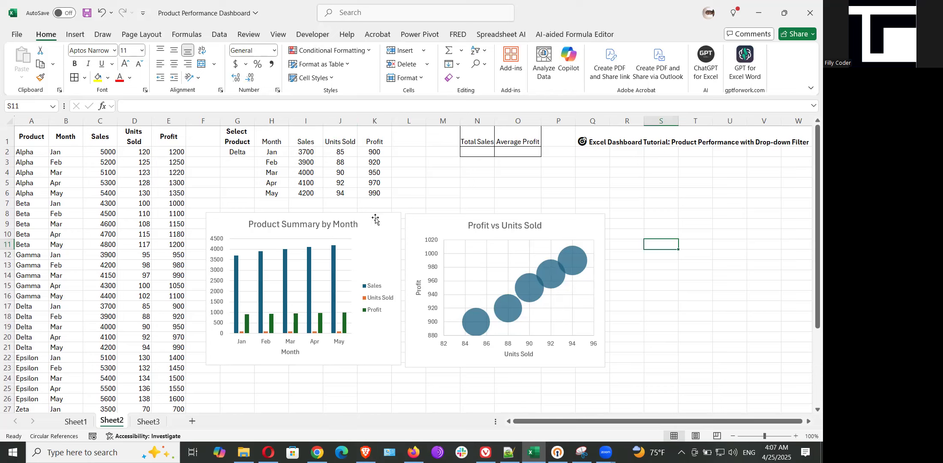
# - Insert a stacked area chart from H1:K6, shrink it and place it to the right of the bubble chart
pyautogui.moveTo(264, 133); pyautogui.dragTo(365, 193)
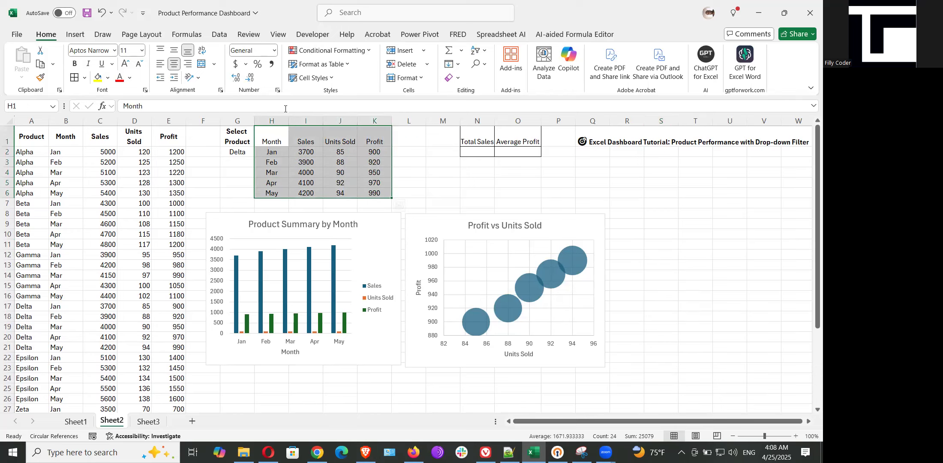
pyautogui.click(75, 34)
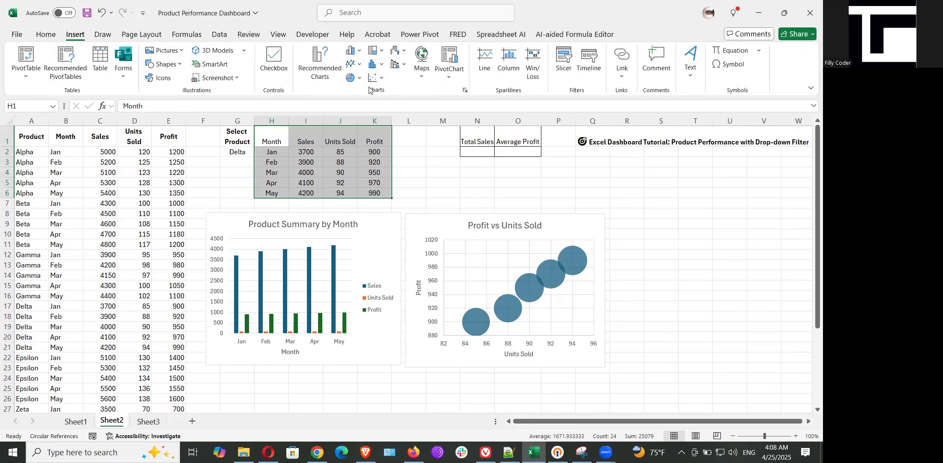
pyautogui.click(325, 75)
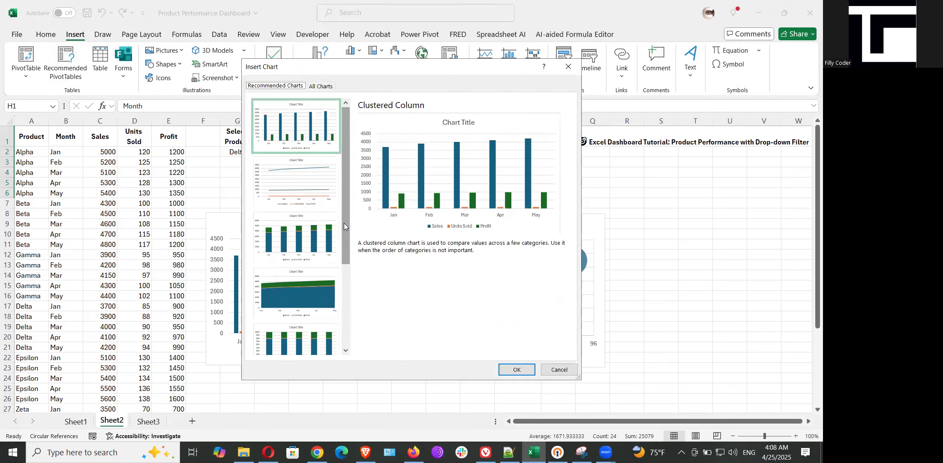
pyautogui.moveTo(345, 214); pyautogui.dragTo(341, 240)
pyautogui.click(318, 237)
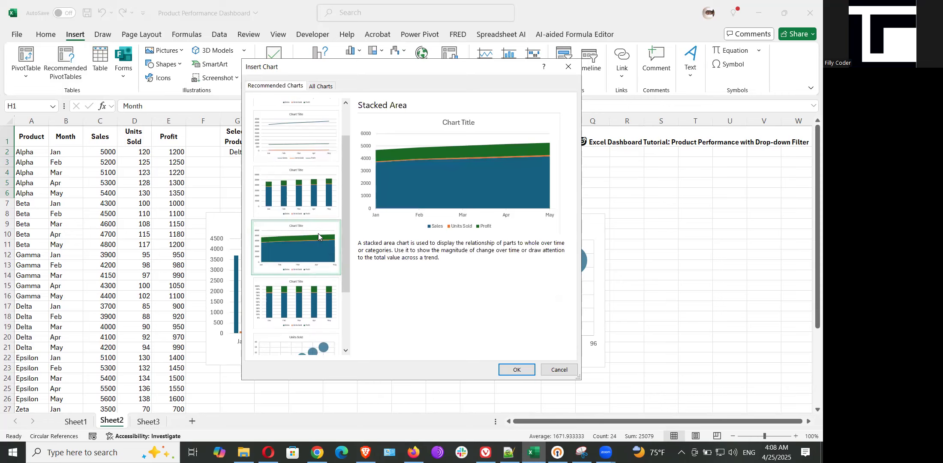
pyautogui.click(523, 369)
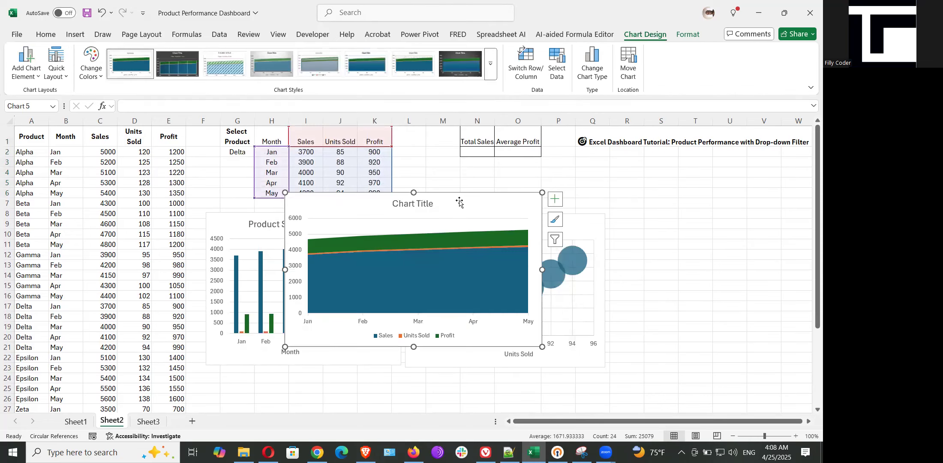
pyautogui.moveTo(542, 193); pyautogui.dragTo(776, 226)
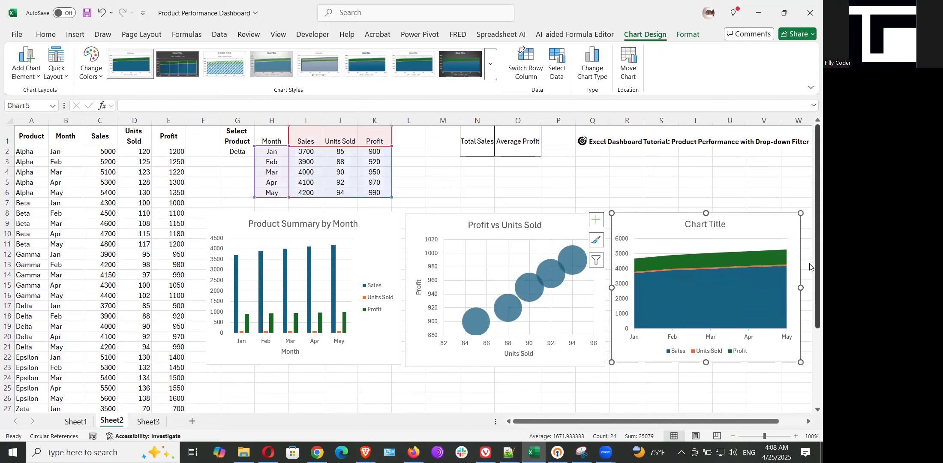
pyautogui.click(669, 188)
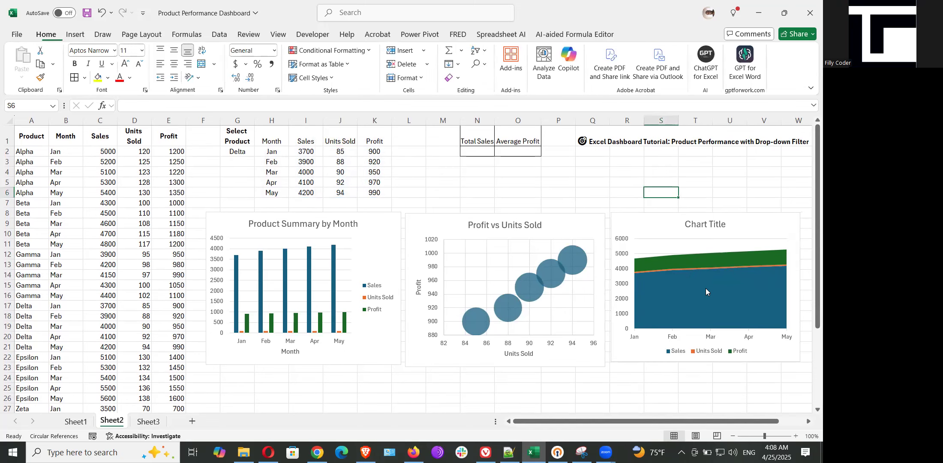
pyautogui.click(707, 228)
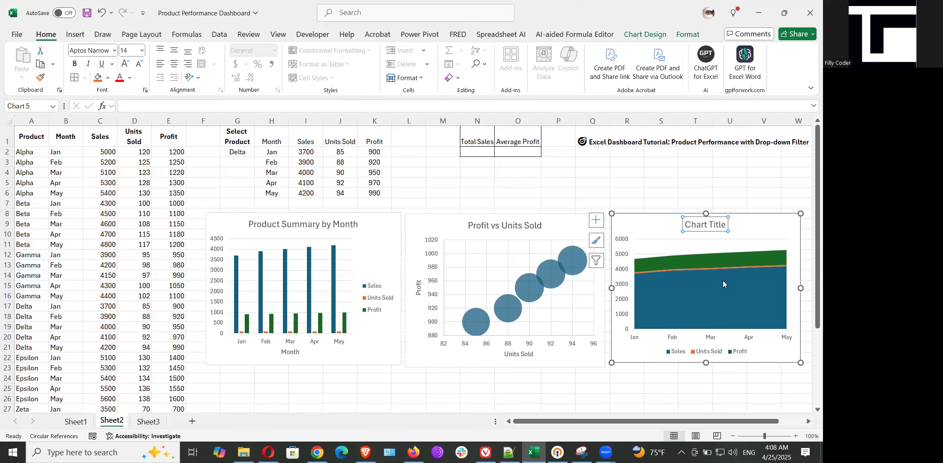
# - Test all three charts by switching the product filter in G2 to Gamma, Epsilon and finally Zeta
pyautogui.click(249, 152)
pyautogui.click(258, 153)
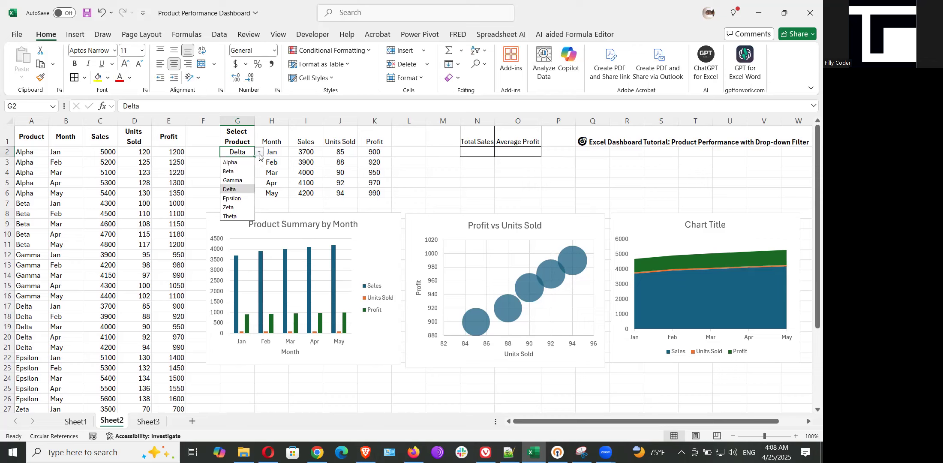
pyautogui.click(241, 177)
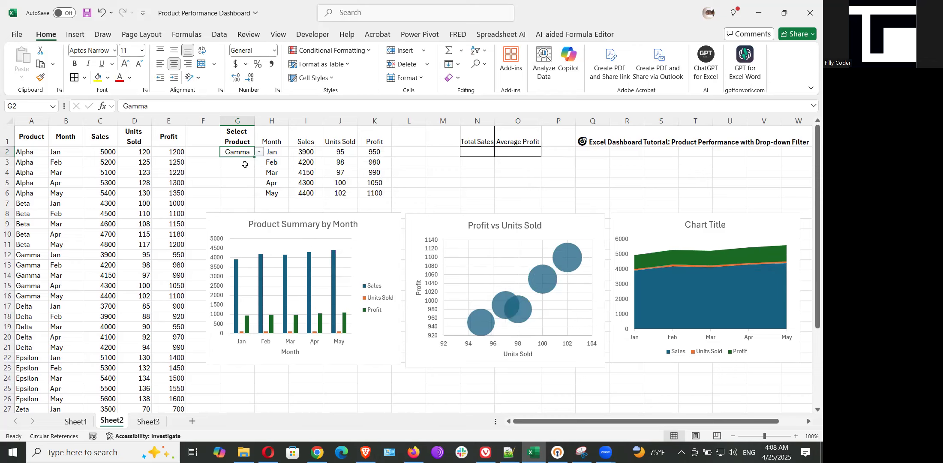
pyautogui.click(259, 152)
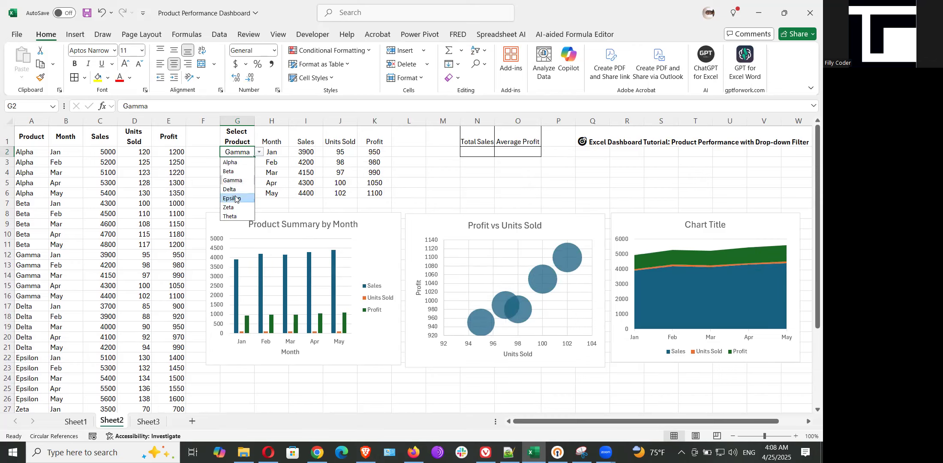
pyautogui.click(235, 198)
pyautogui.click(259, 153)
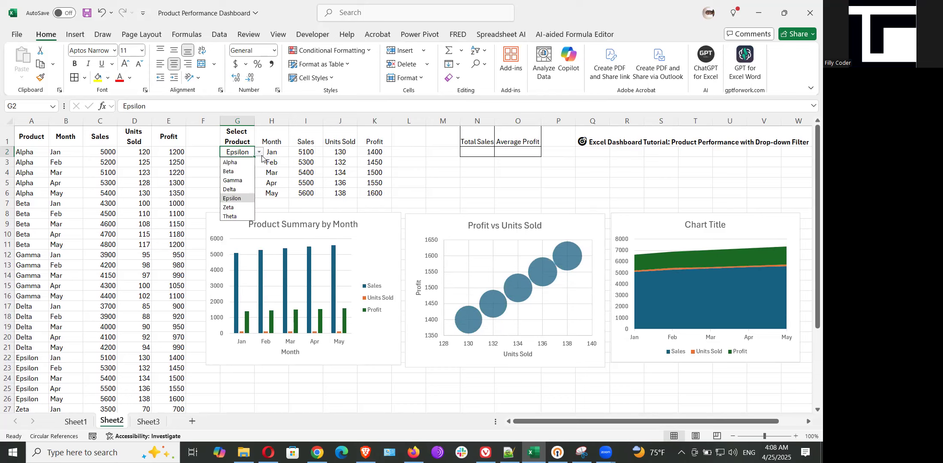
pyautogui.click(228, 208)
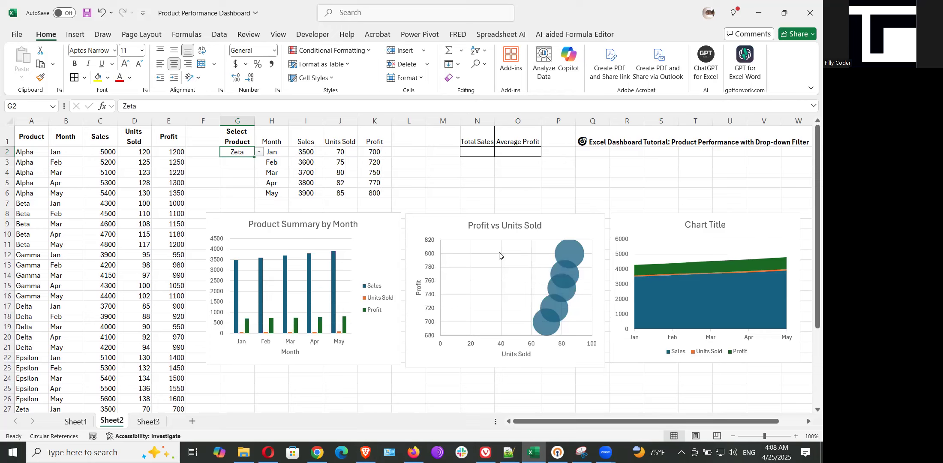
# - Review the filter formula used in H2:K6, examining its INDEX range B$2:B$36 and its link to the selected product
pyautogui.click(276, 151)
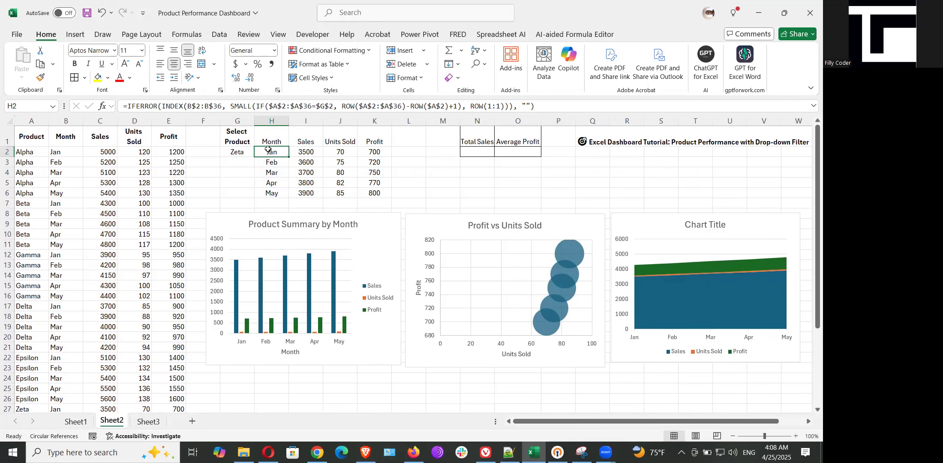
pyautogui.click(241, 151)
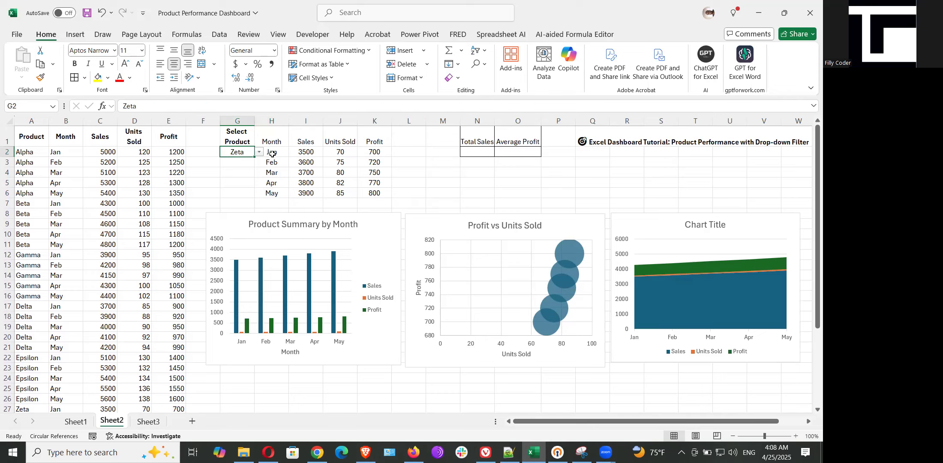
pyautogui.click(272, 153)
pyautogui.press('Left')
pyautogui.moveTo(267, 151); pyautogui.dragTo(371, 191)
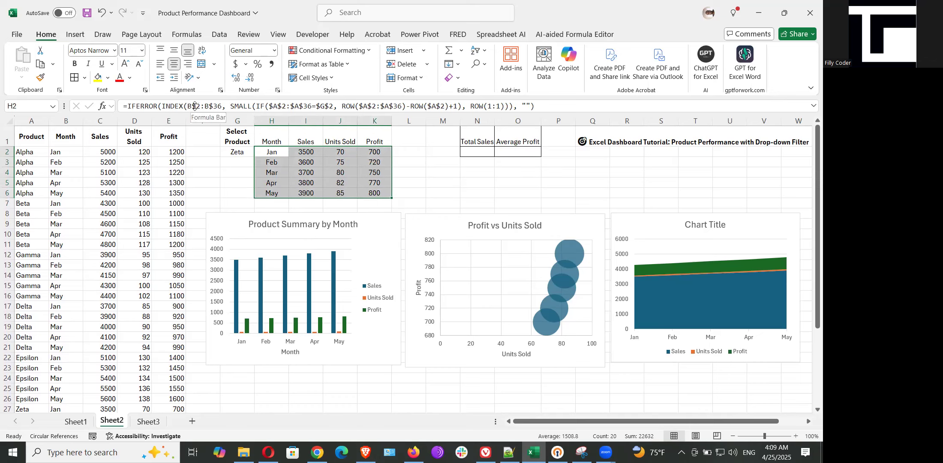
pyautogui.moveTo(185, 104); pyautogui.dragTo(221, 106)
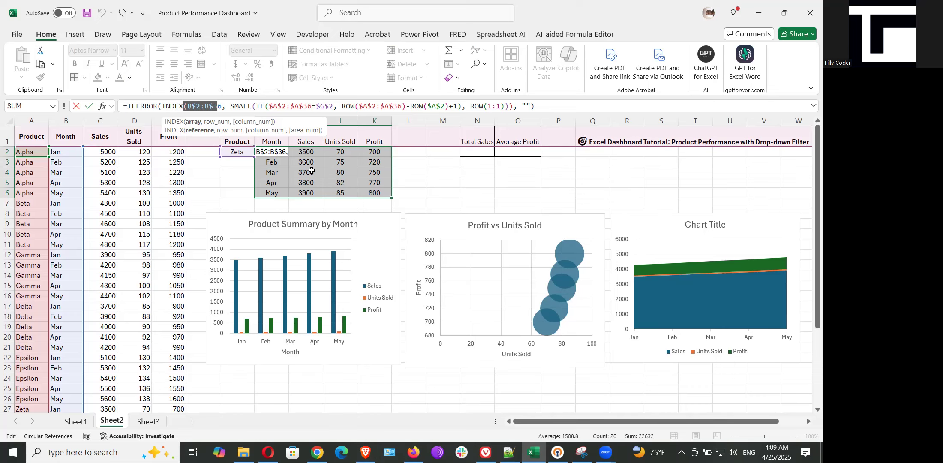
pyautogui.hotkey('ctrl', 'Return')
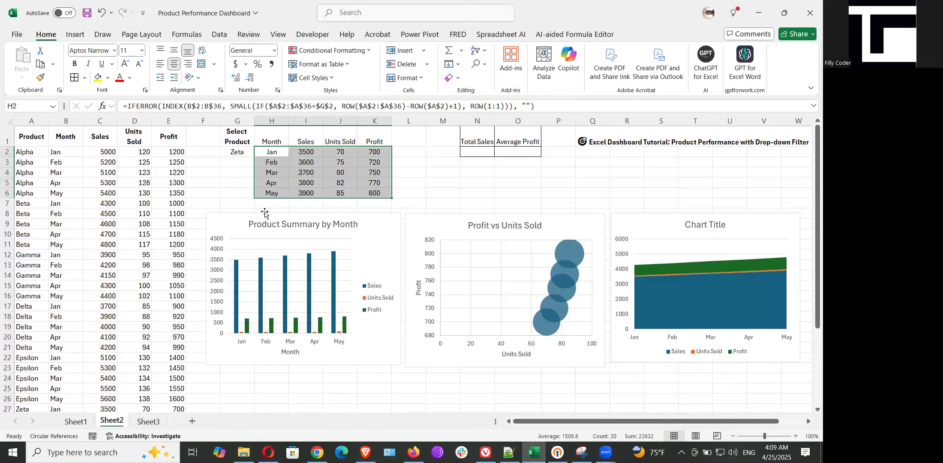
pyautogui.click(577, 62)
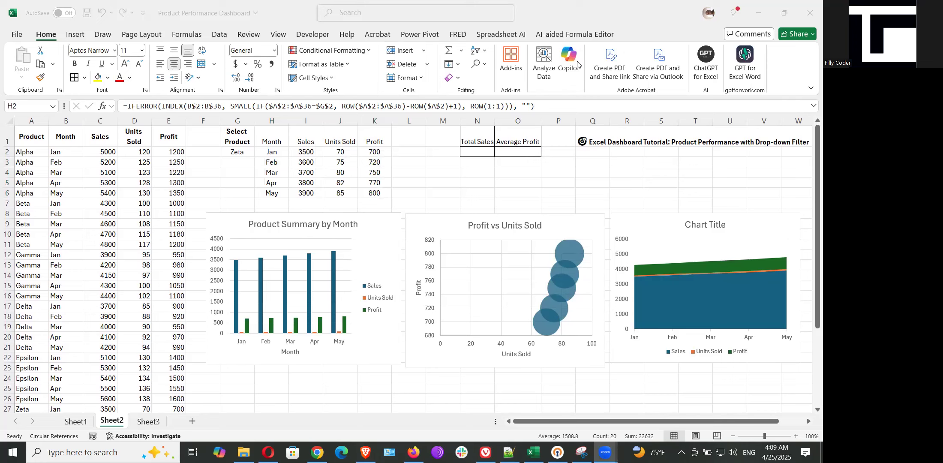